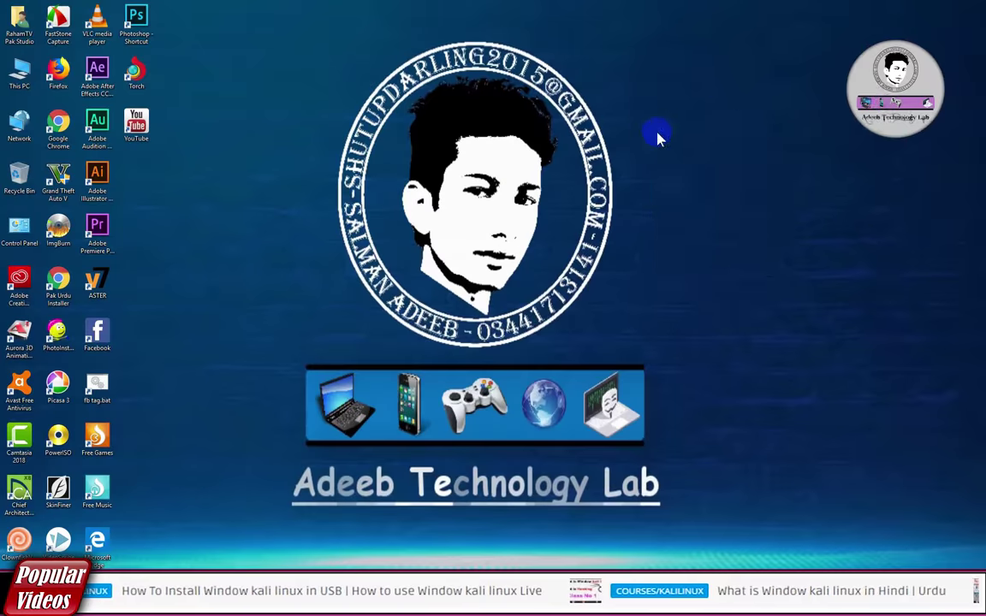
Refresh the desktop from its right-click menu.
right_click(656, 135)
click(686, 179)
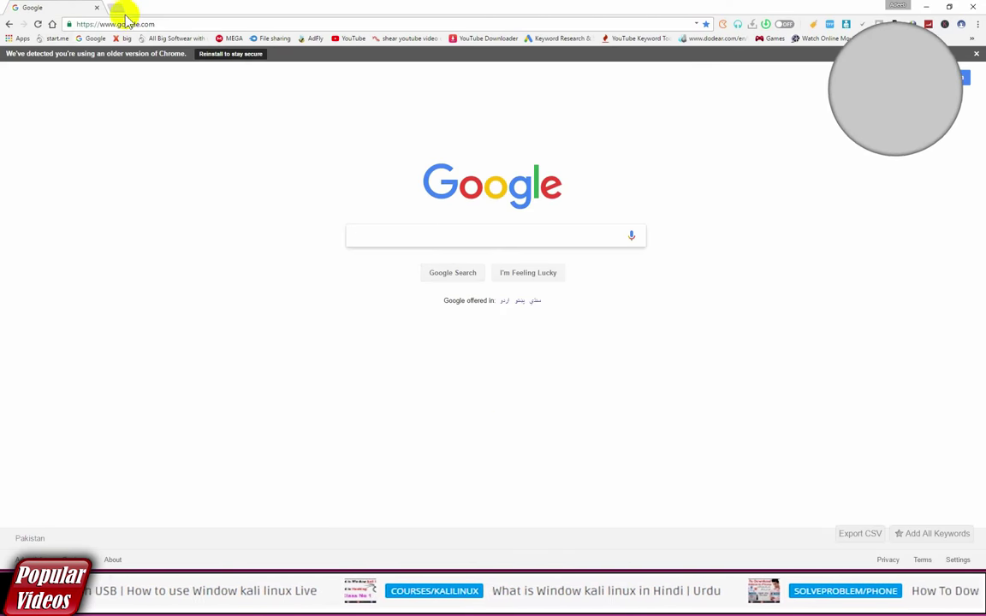
In a new tab, load salmanadeeb.wixsite.com/photoshop from the 'sa' address suggestion.
click(119, 8)
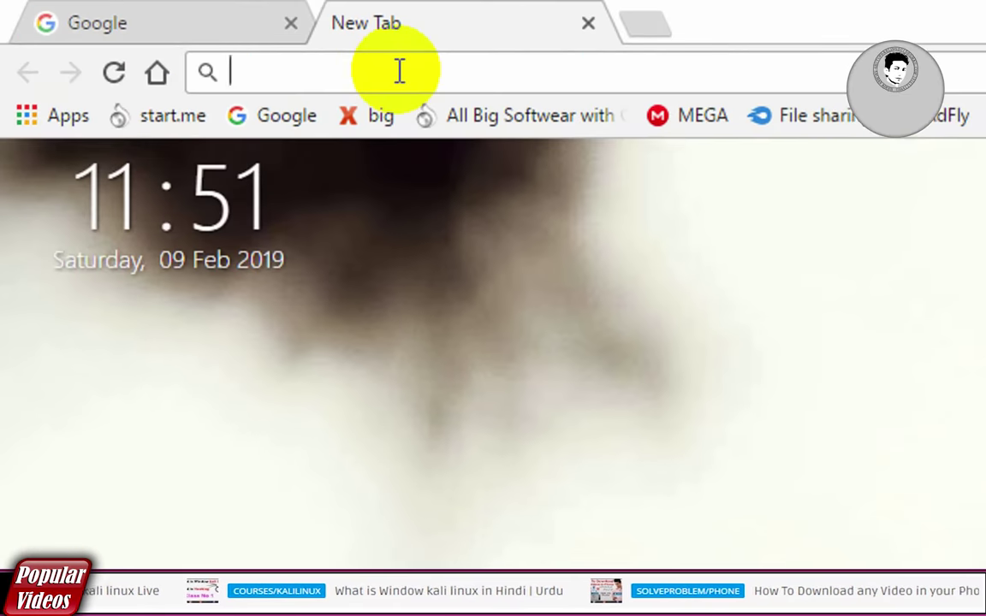
text(sa)
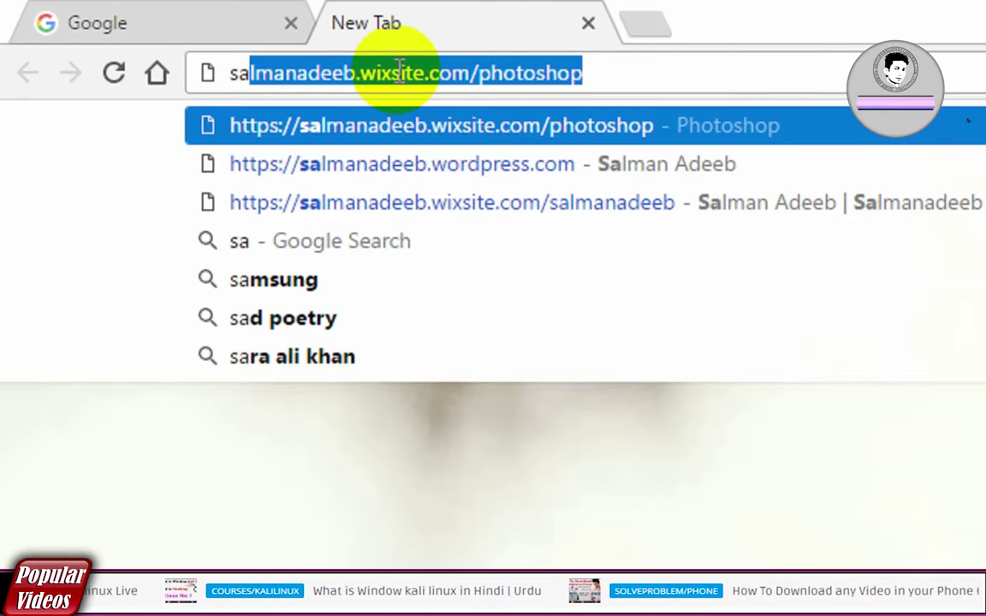
key(Right)
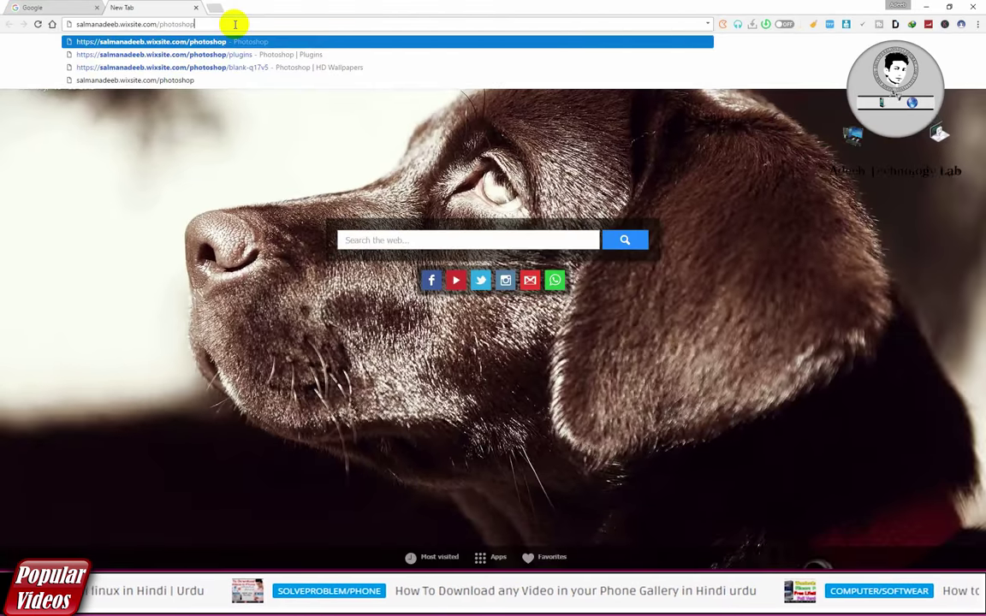
key(Return)
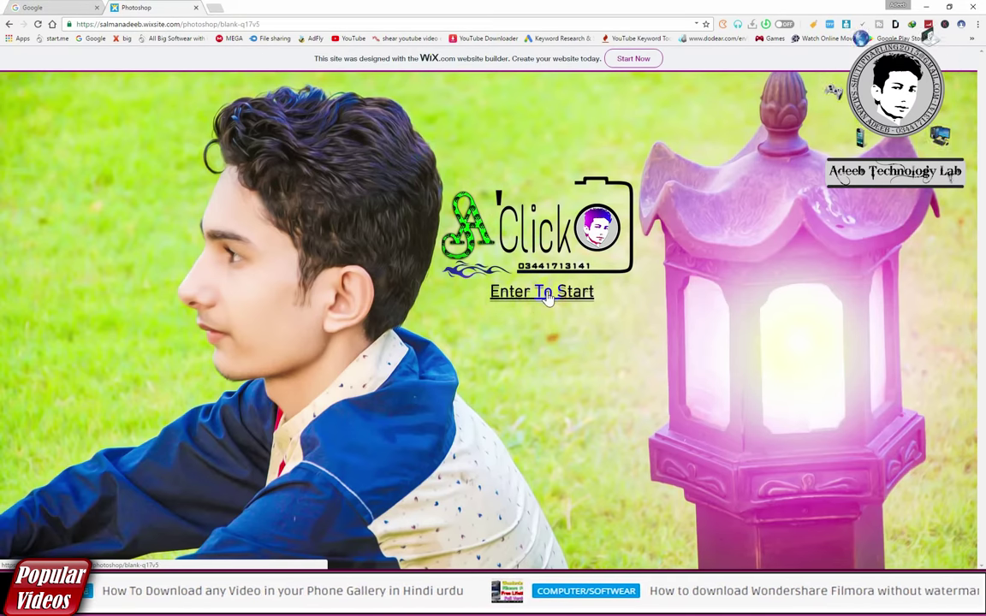
Enter the Wix site and scroll its Plugins page down to the Imagenomic post.
click(547, 294)
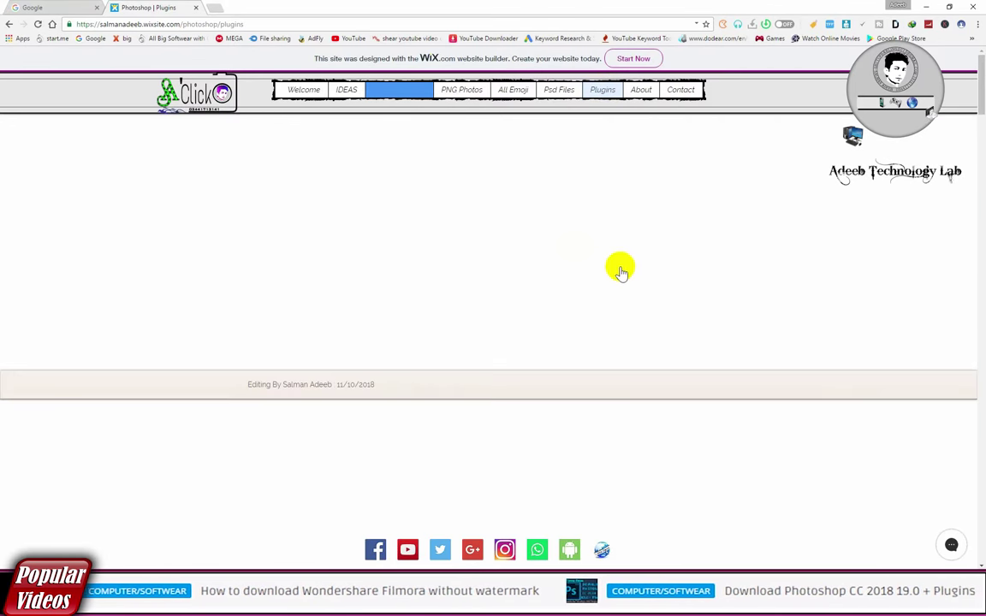
scroll(809, 318, down, 4)
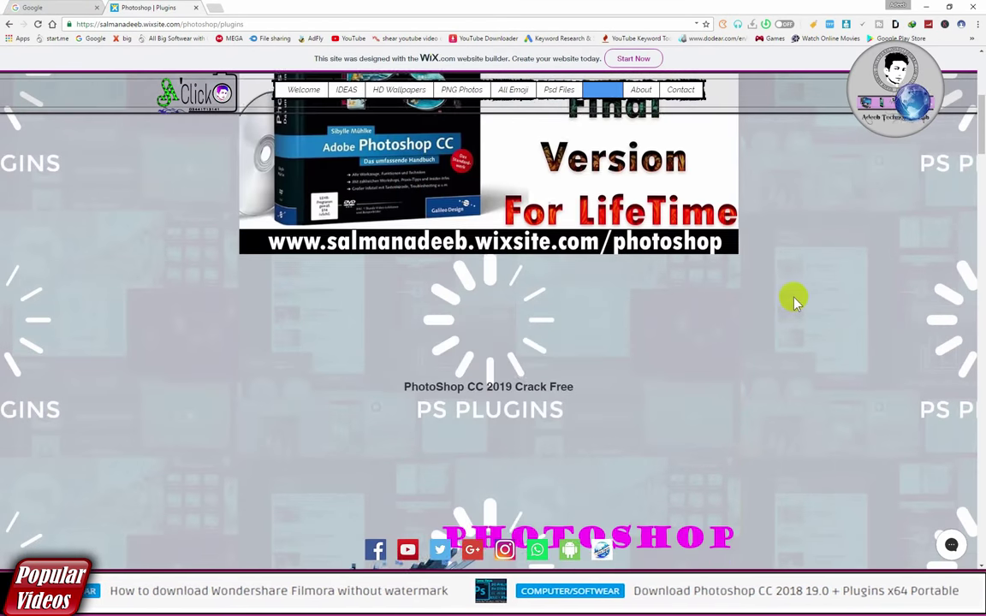
scroll(796, 287, down, 4)
scroll(792, 287, down, 2)
scroll(788, 300, down, 4)
scroll(787, 301, down, 4)
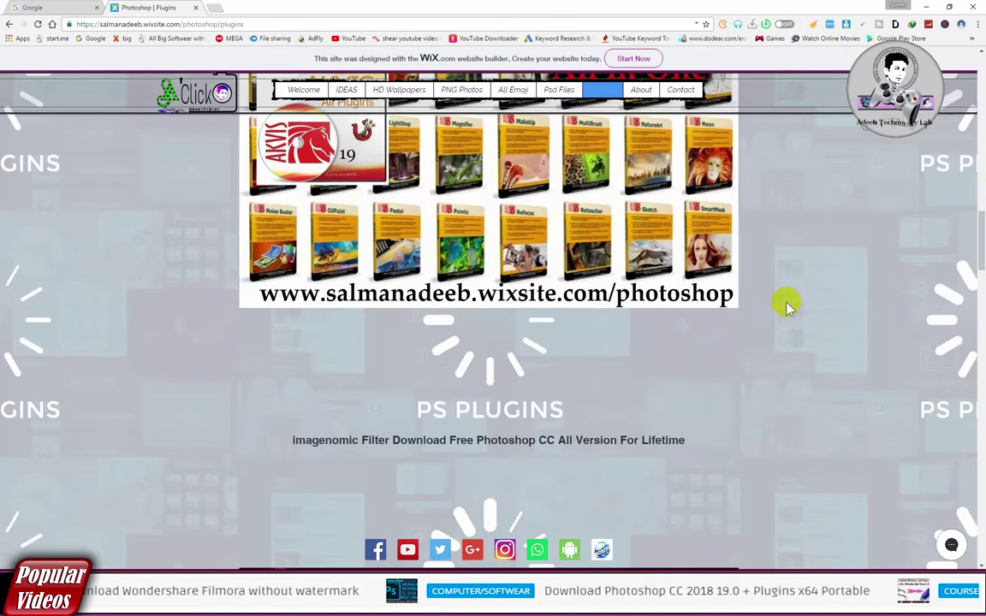
scroll(785, 301, down, 4)
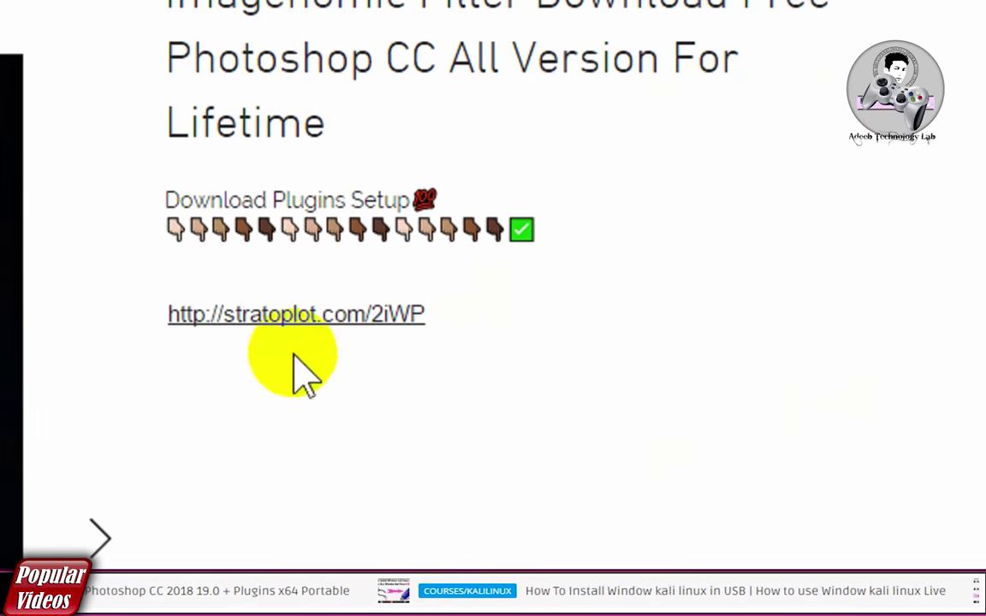
Follow the stratoplot.com download link and skip the adf.ly ad after its countdown.
drag(248, 199, 405, 195)
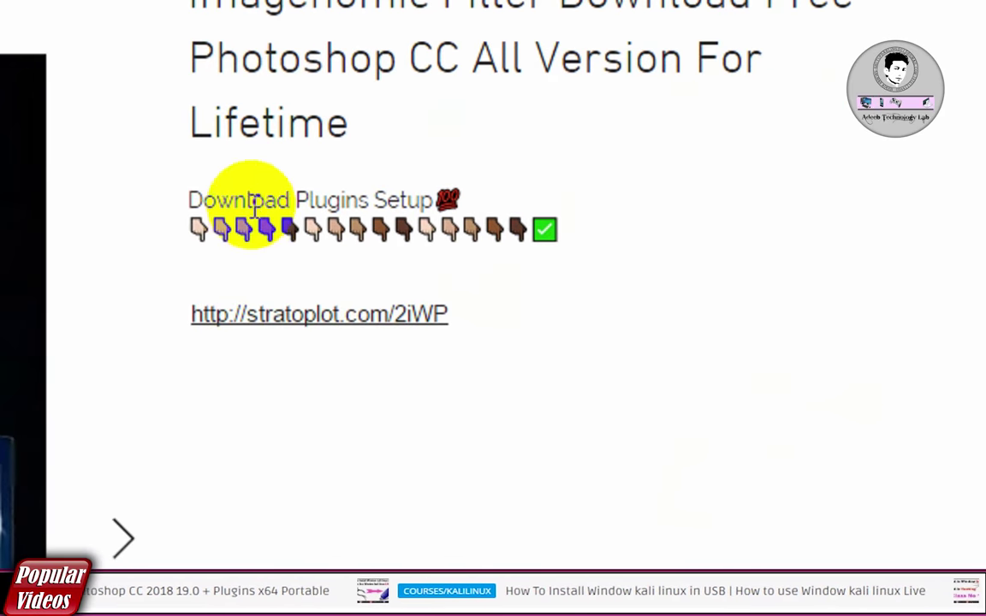
click(309, 312)
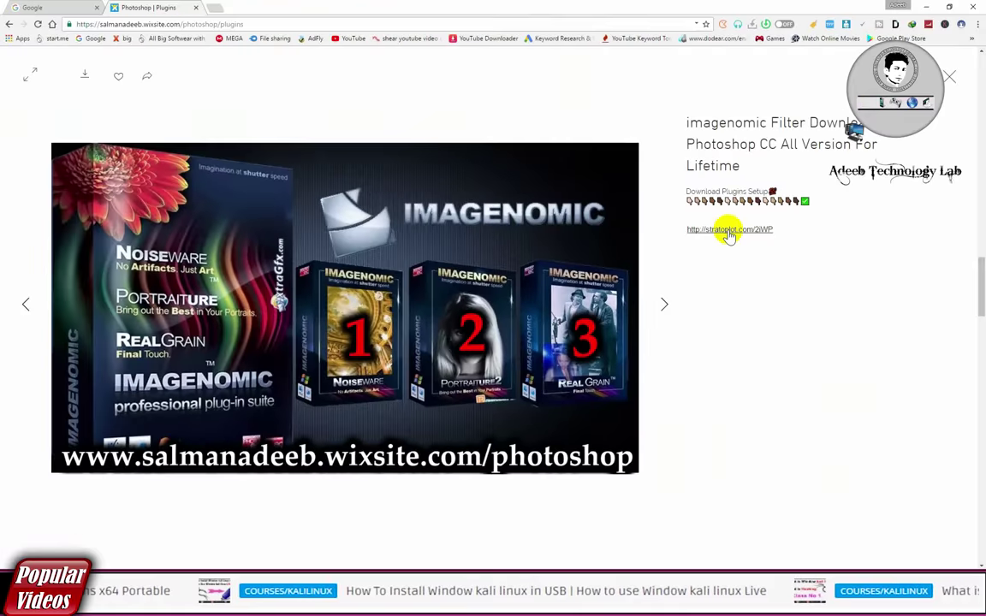
click(728, 230)
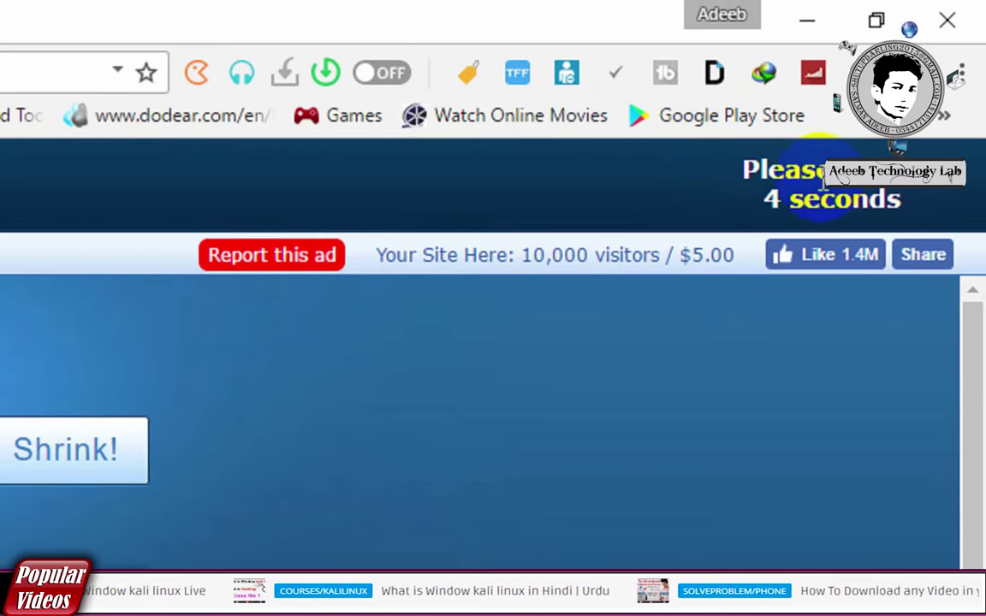
drag(764, 198, 890, 193)
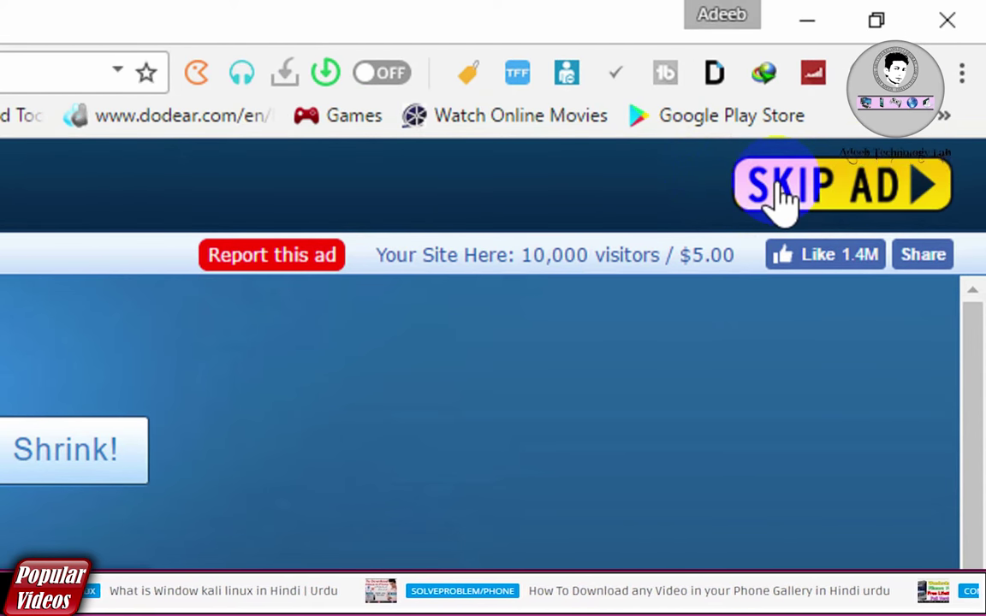
click(781, 191)
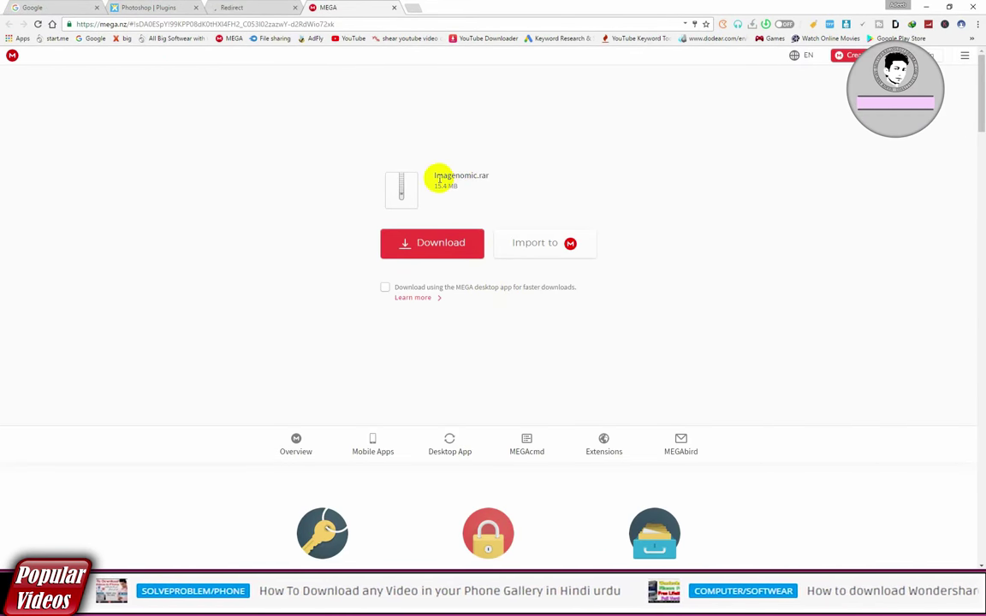
Download the 15.4 MB Imagenomic.rar from MEGA and show it in its downloads folder.
drag(434, 177, 489, 174)
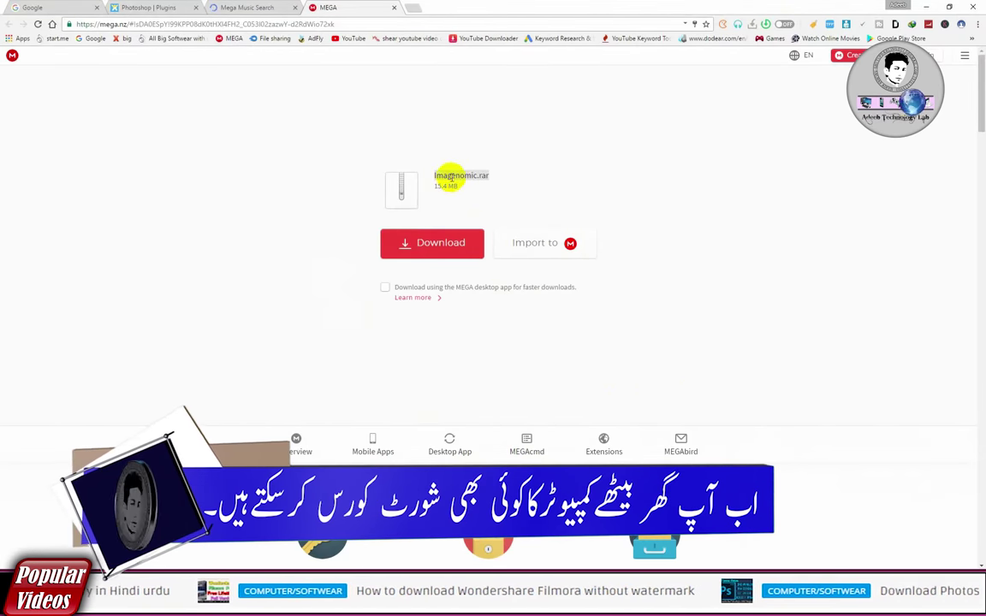
click(470, 194)
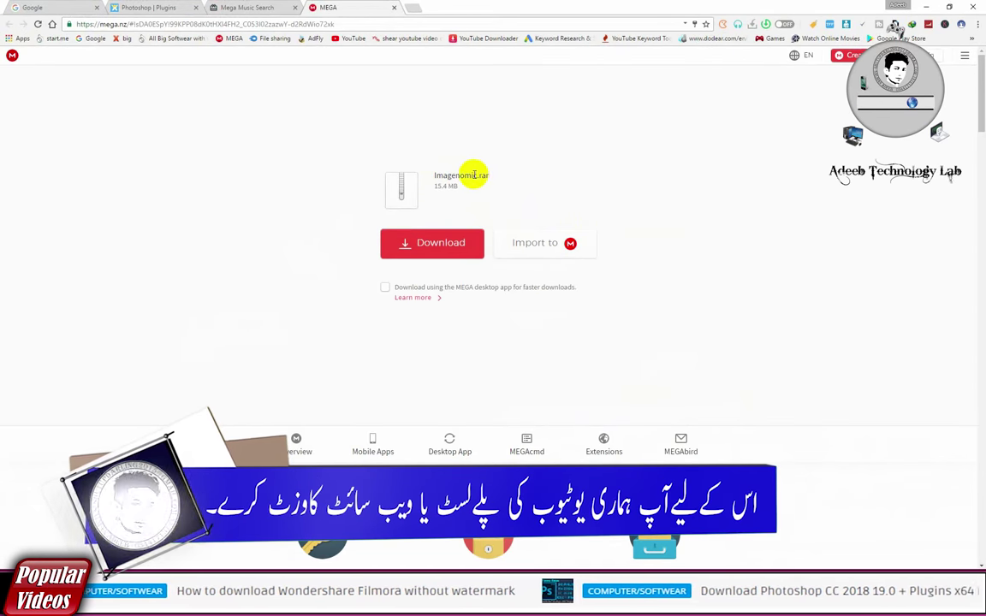
double_click(457, 174)
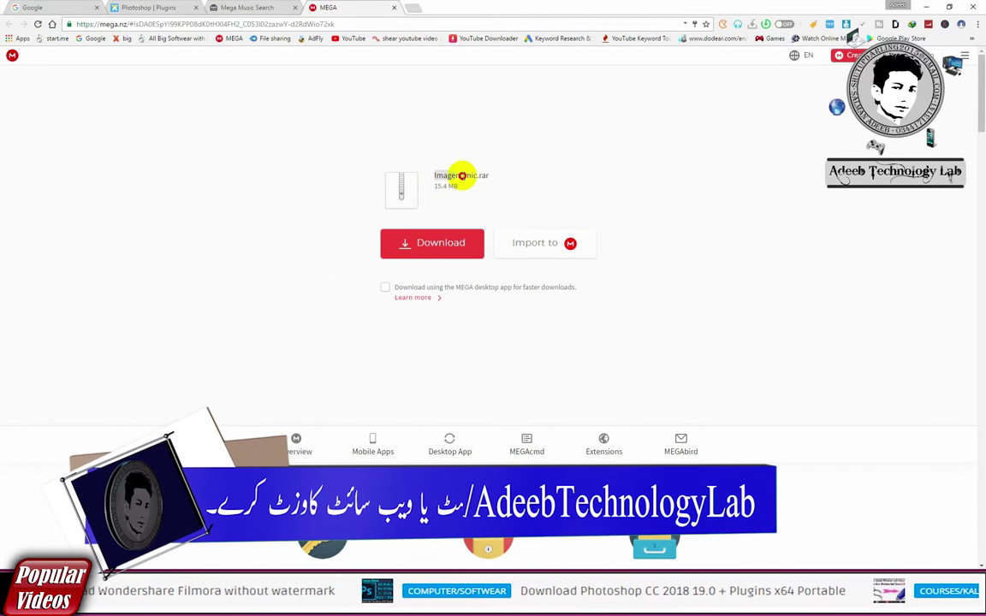
drag(462, 176, 486, 176)
click(422, 246)
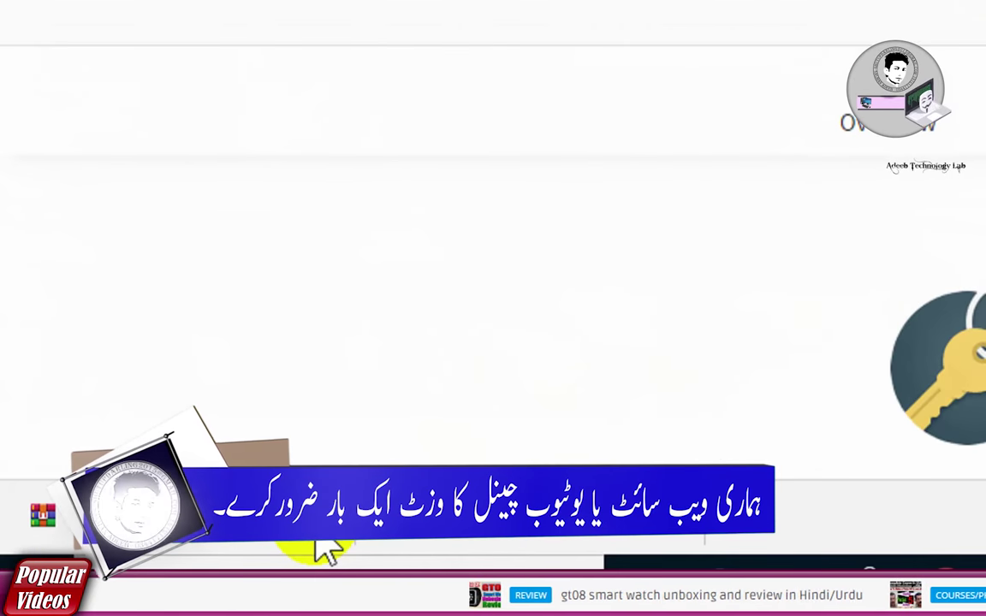
click(325, 546)
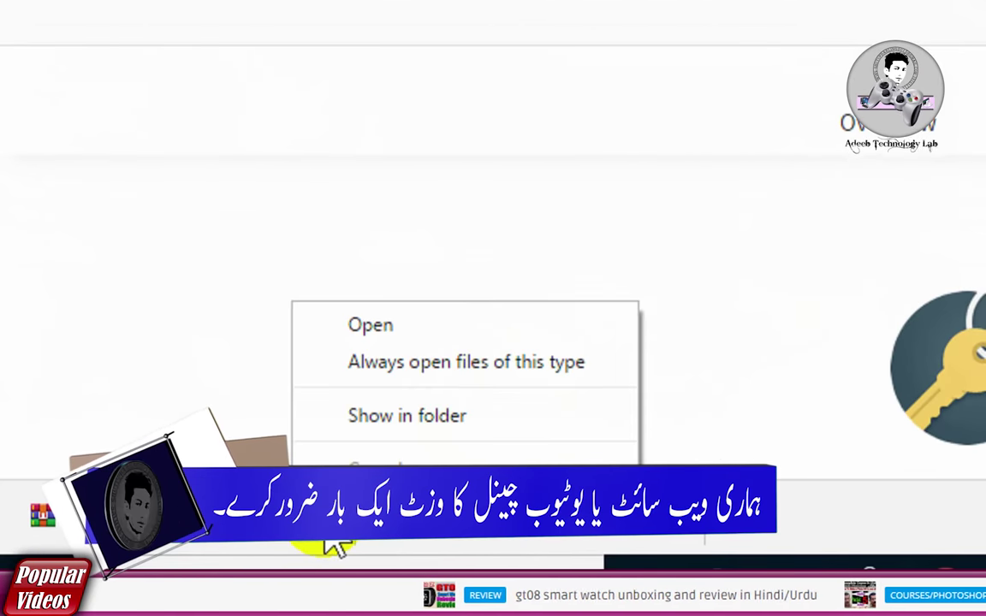
click(372, 419)
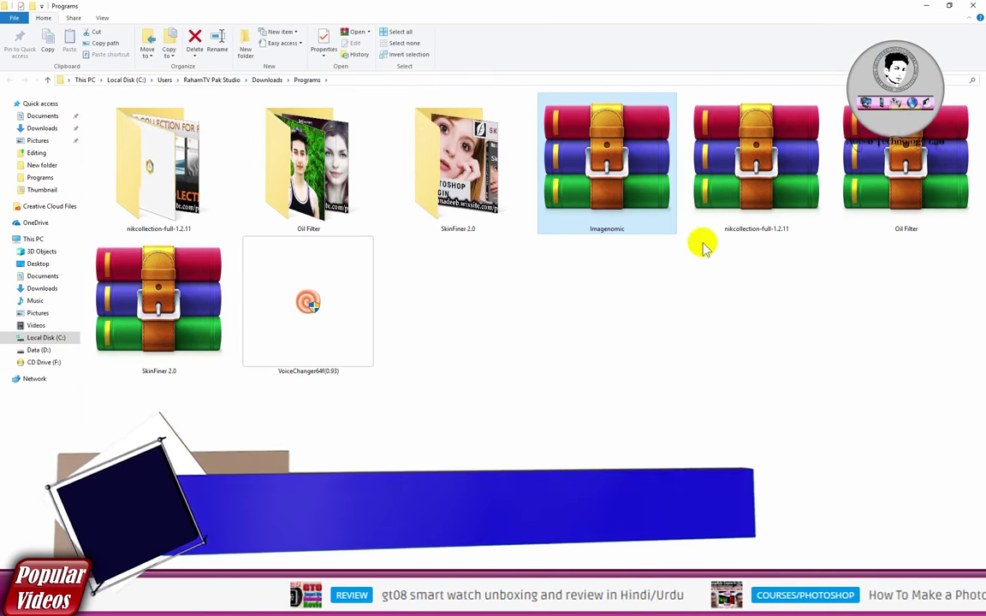
Extract Imagenomic.rar here and open the new Imagenomic folder.
right_click(617, 176)
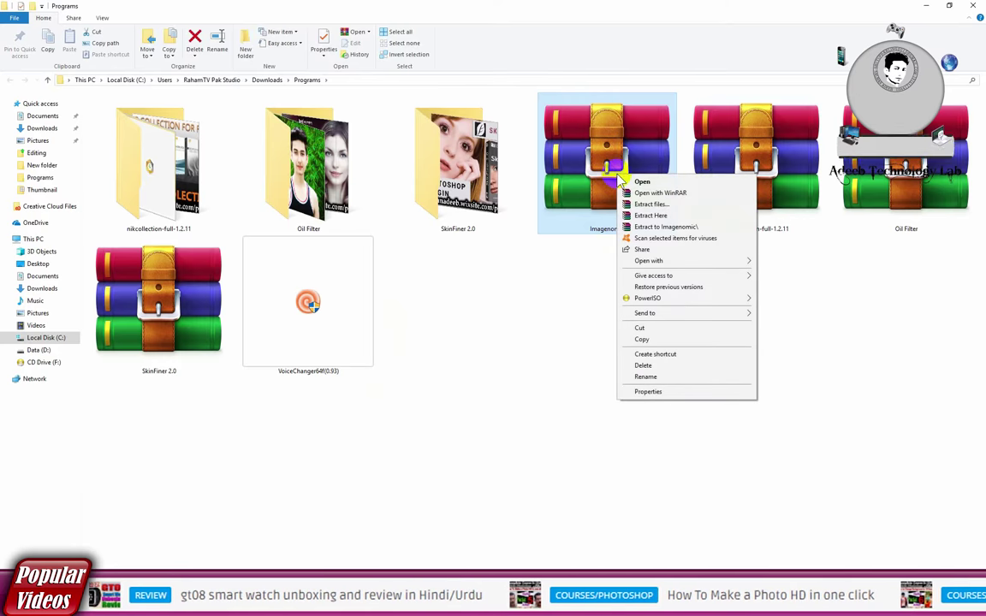
click(652, 215)
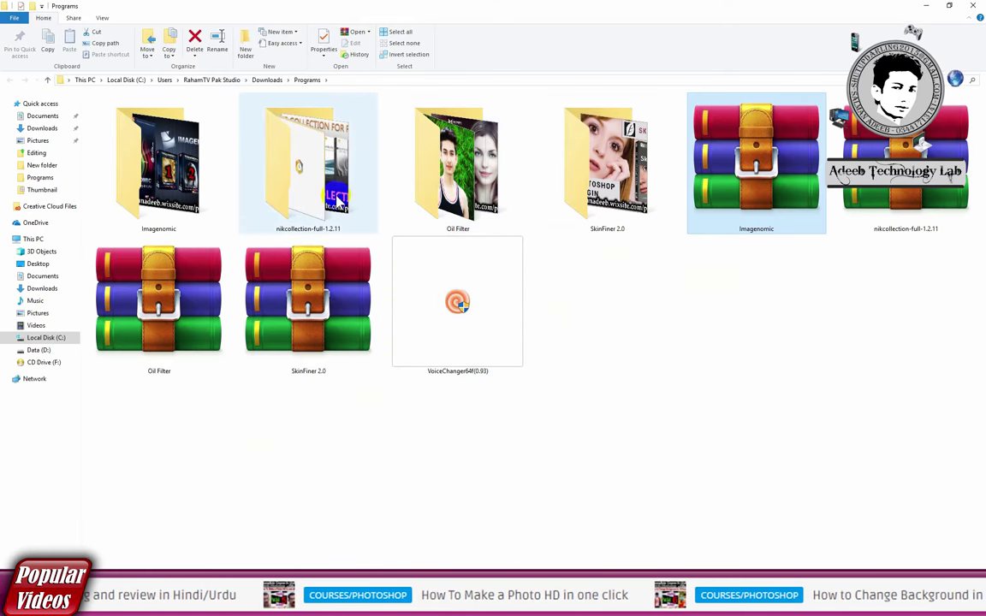
click(154, 163)
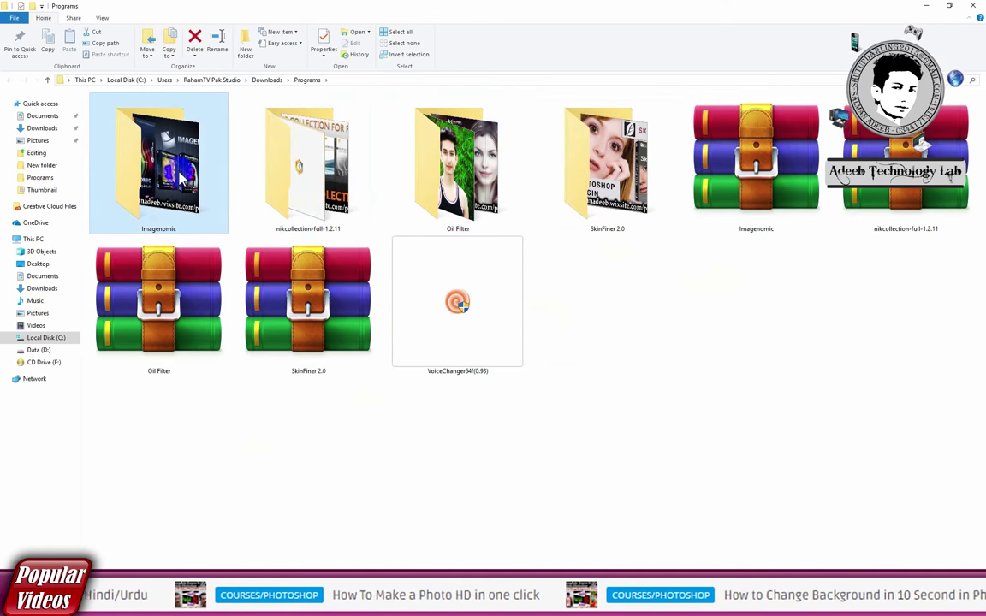
double_click(180, 175)
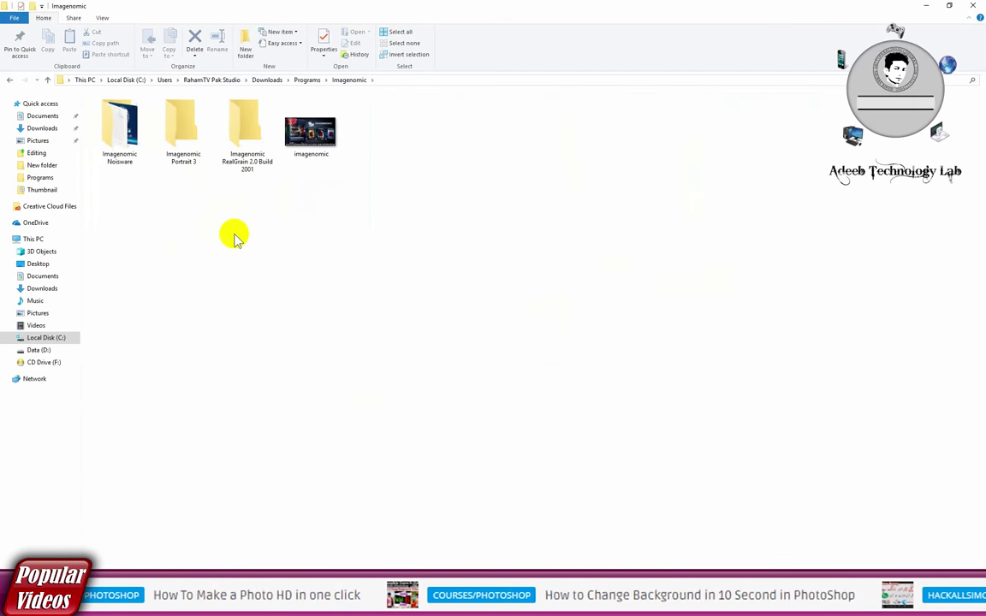
Look over the Noiseware, Portrait 3 and RealGrain 2.0 folders, ending on Noiseware.
ctrl+scroll(235, 237, up, 2)
click(117, 188)
click(244, 176)
click(351, 190)
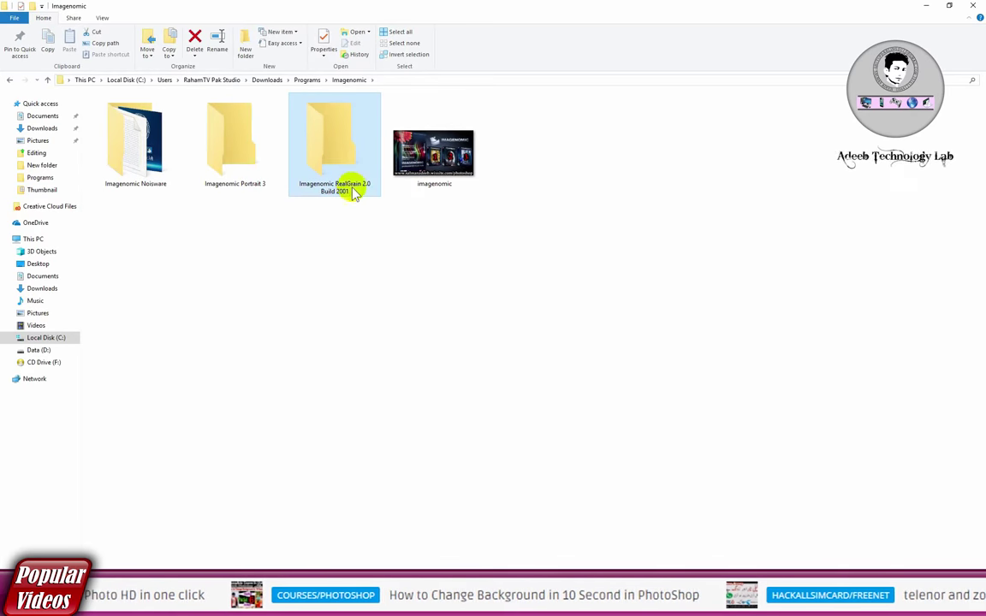
click(411, 289)
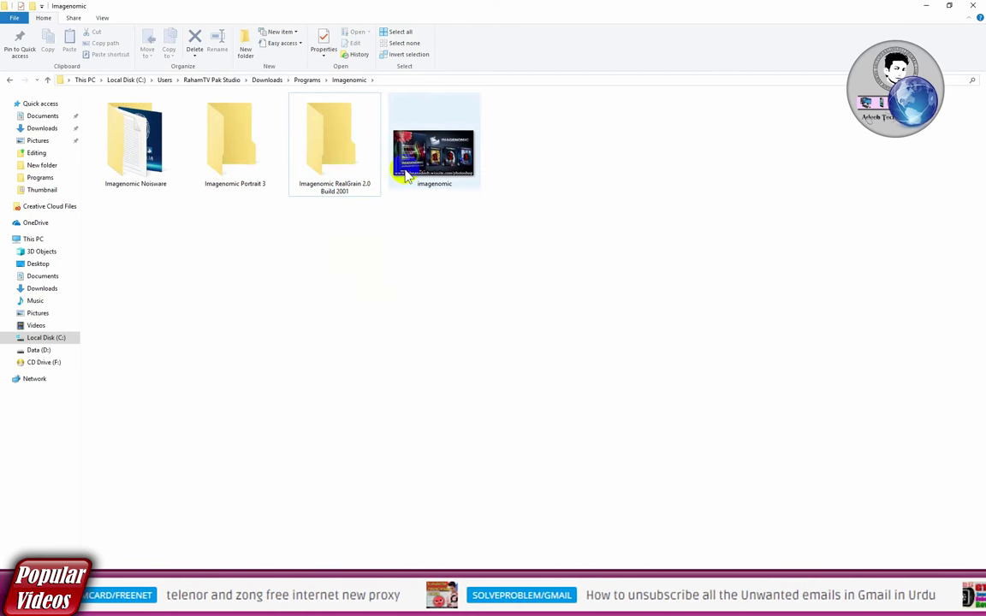
click(136, 150)
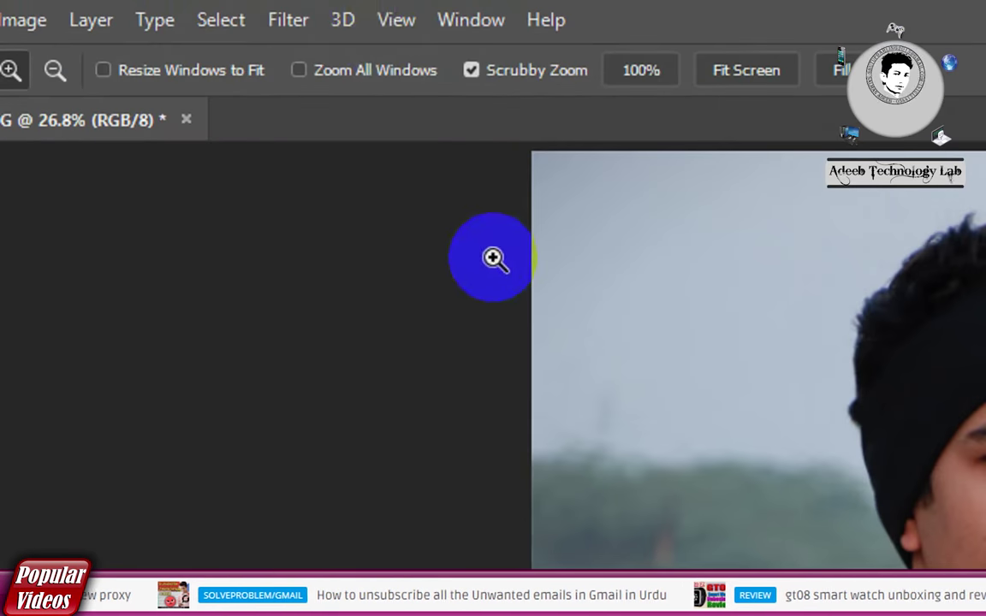
Check the Filter menu for an Imagenomic entry, find none, and close Photoshop.
click(154, 9)
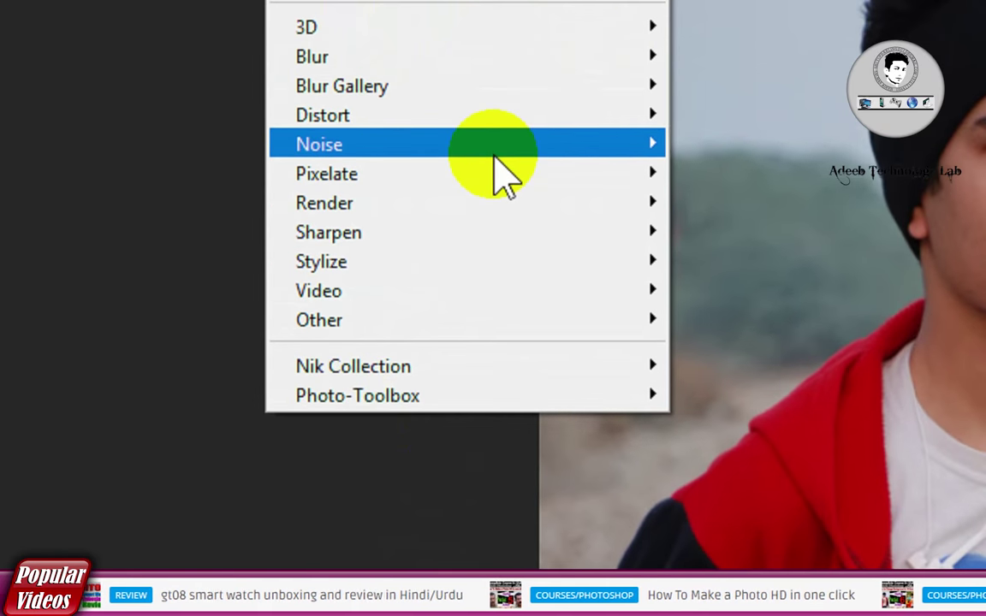
mouse_move(166, 162)
mouse_move(167, 181)
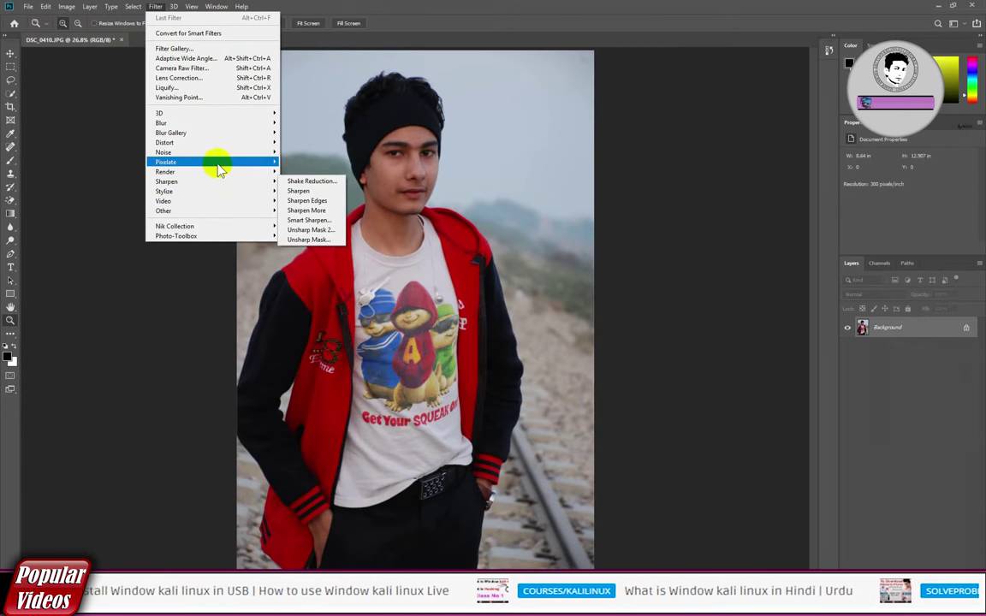
click(319, 21)
click(976, 7)
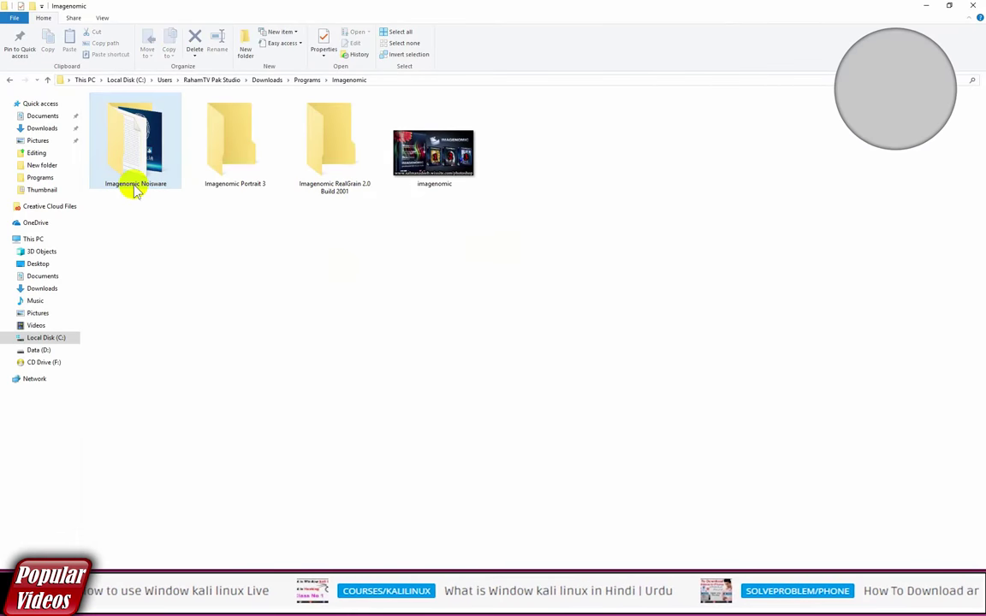
Open the Noiseware folder and view its Noiseware Serial text file.
double_click(133, 130)
click(137, 122)
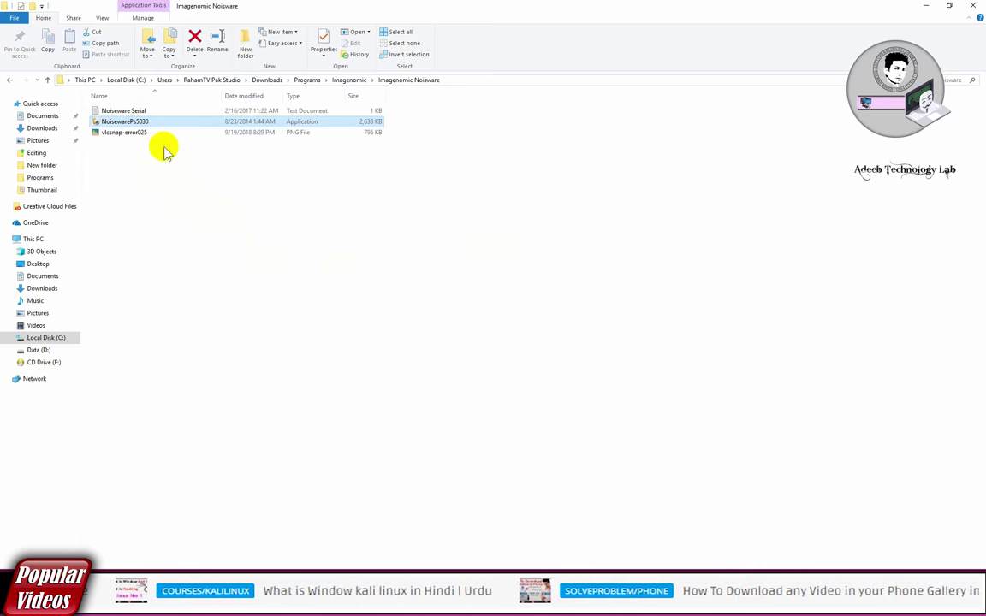
double_click(142, 111)
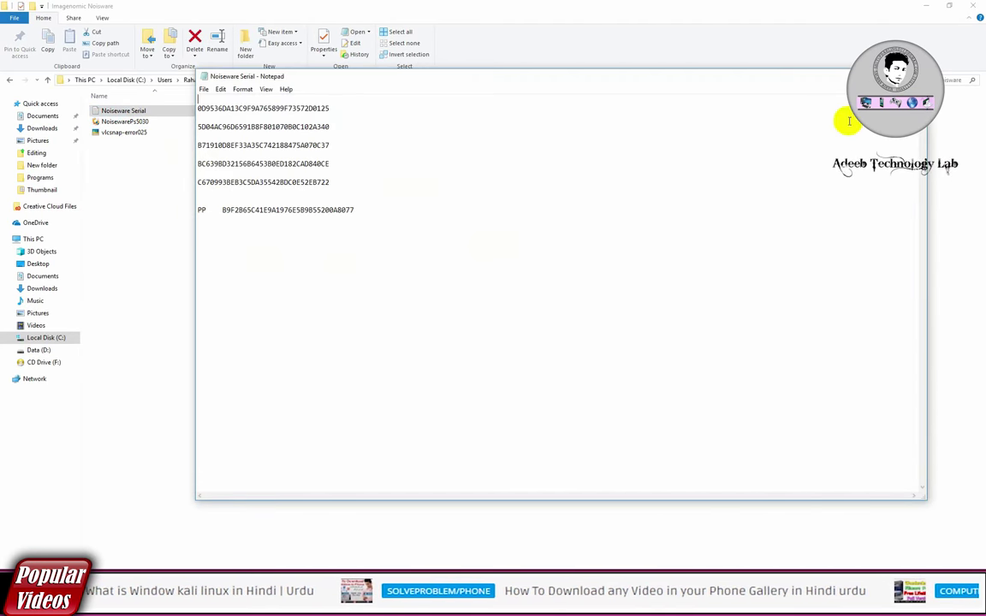
click(184, 231)
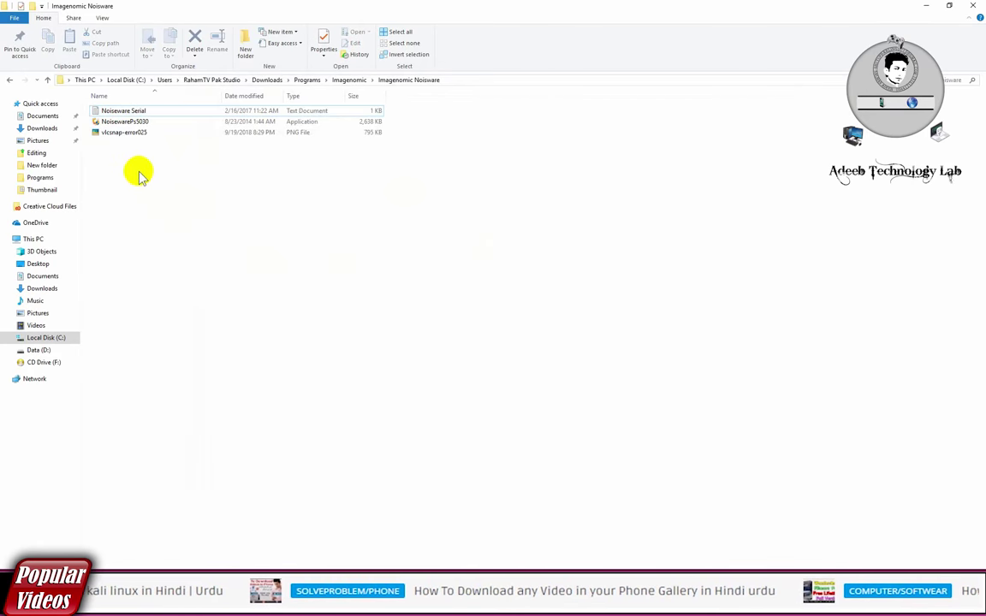
key(alt+Left)
View the Portrait 3 serial file, then return to Noiseware and select NoisewarePs5030.
double_click(220, 142)
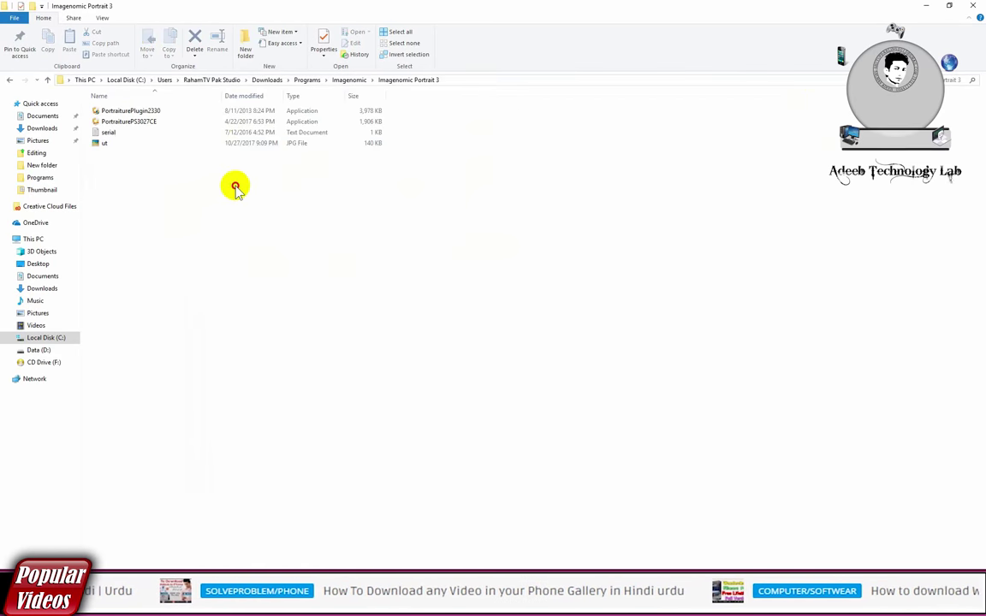
double_click(111, 132)
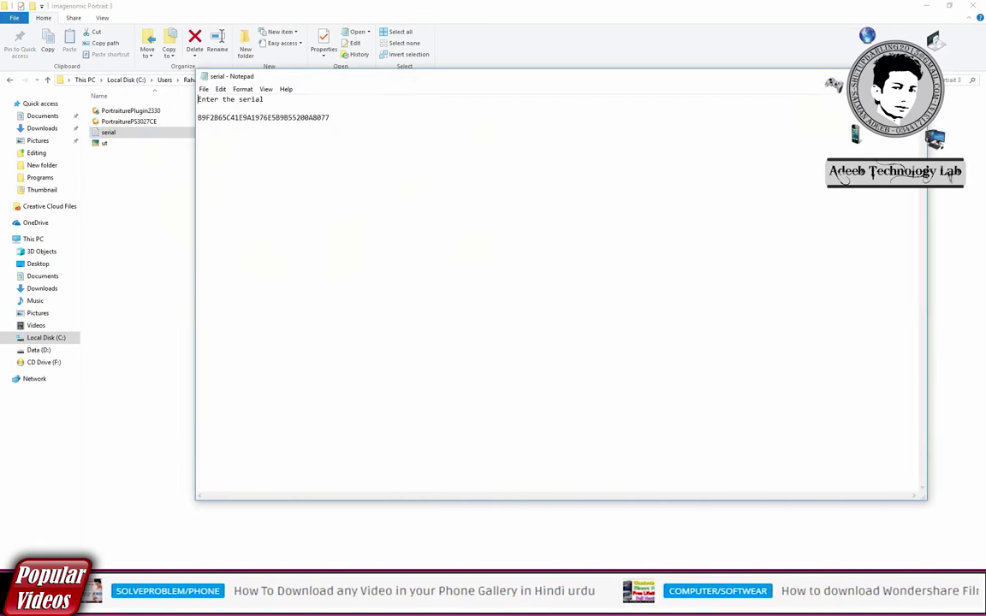
key(alt+Left)
double_click(132, 150)
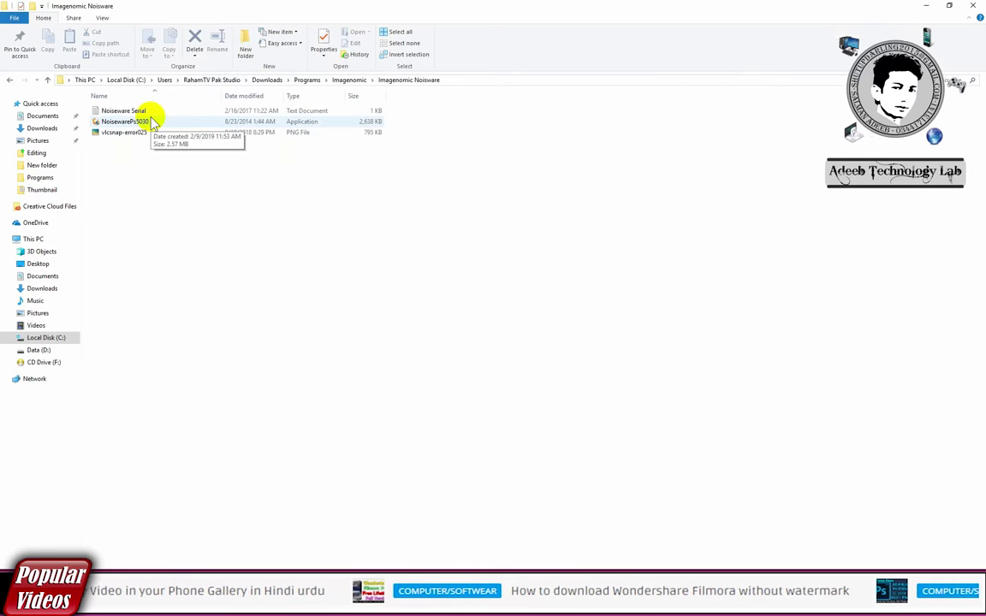
click(150, 122)
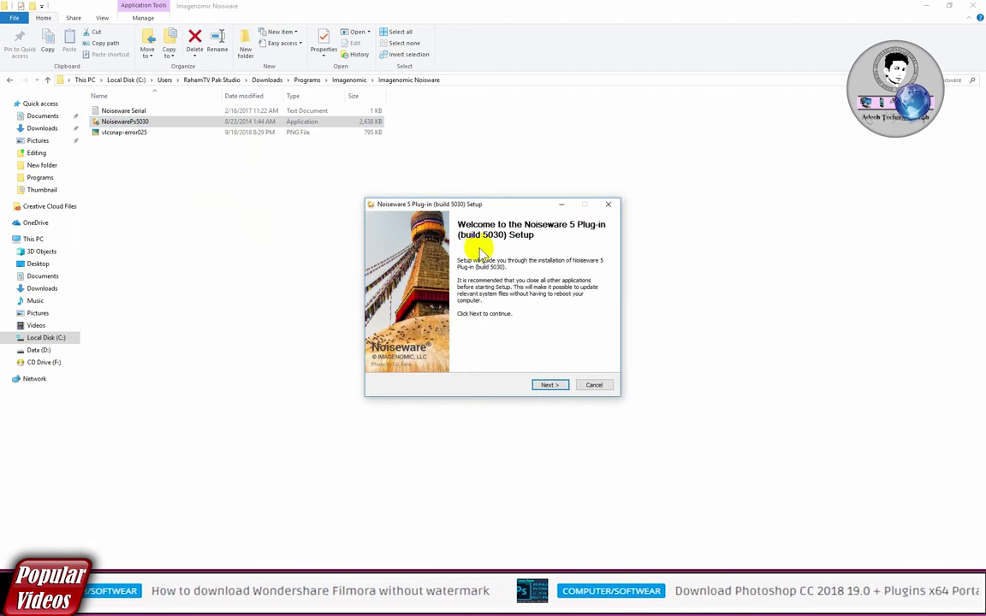
Install the Noiseware 5 plug-in with default settings through to Finish.
click(548, 386)
click(548, 385)
click(548, 386)
click(548, 386)
click(550, 385)
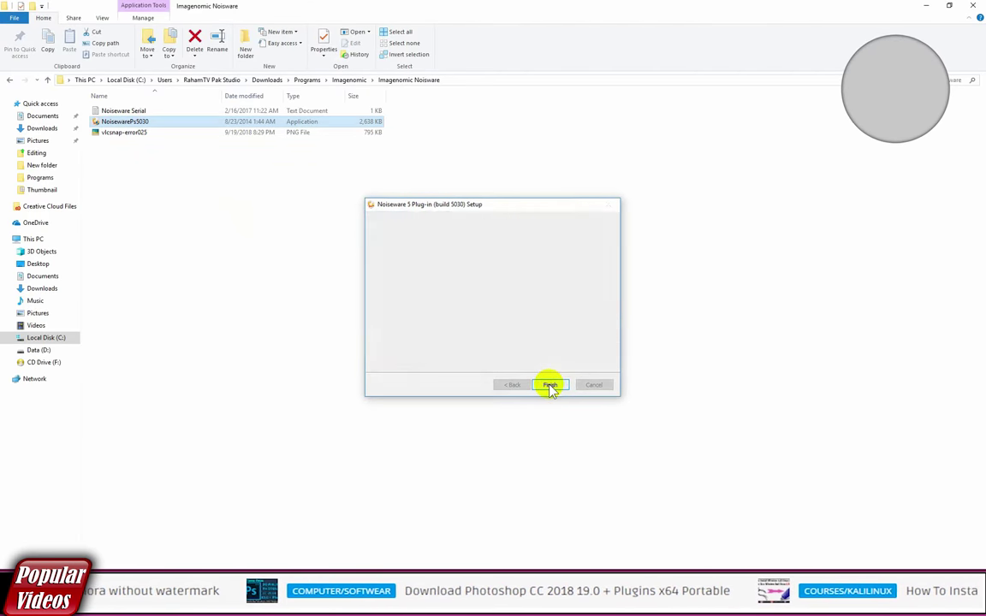
Open the Portrait 3 folder and select the PortraiturePlugin2330 installer.
key(alt+Up)
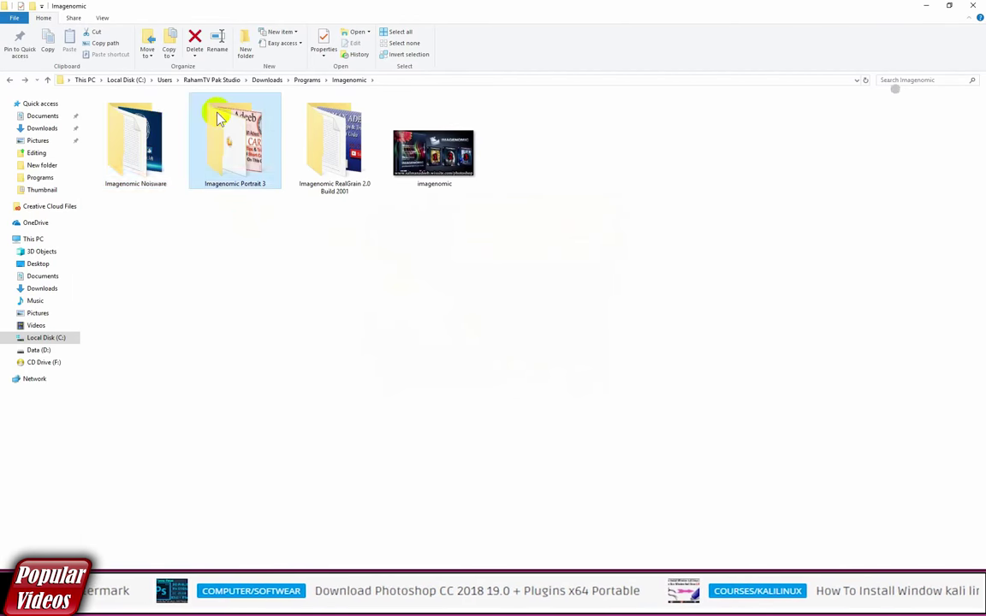
double_click(214, 111)
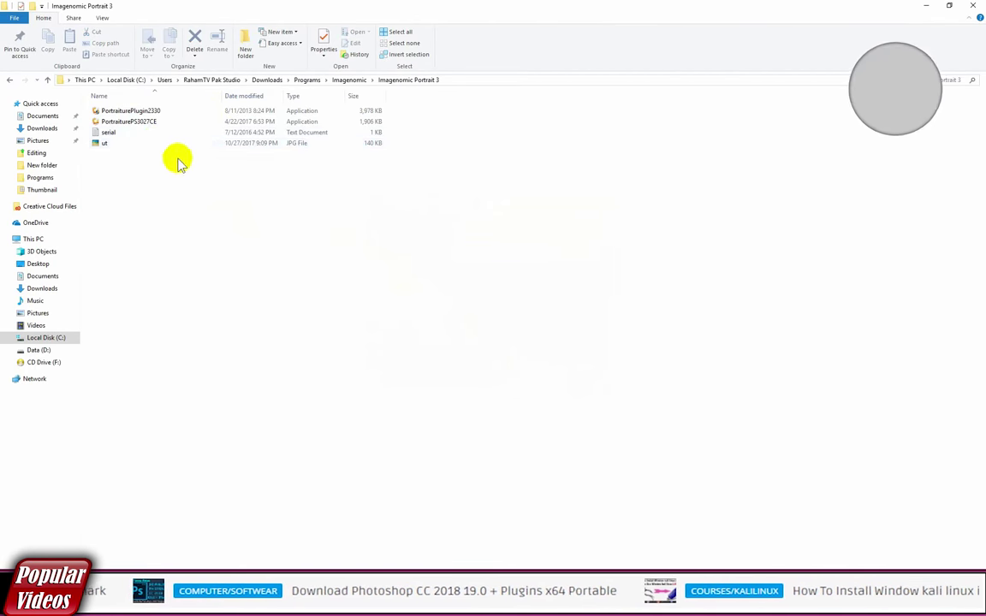
click(183, 112)
click(185, 121)
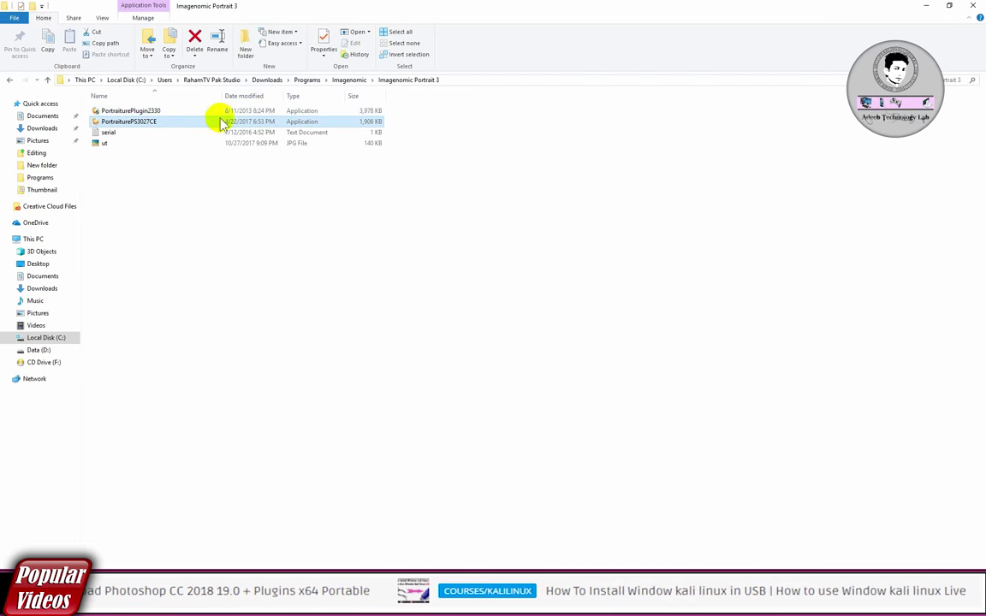
click(195, 113)
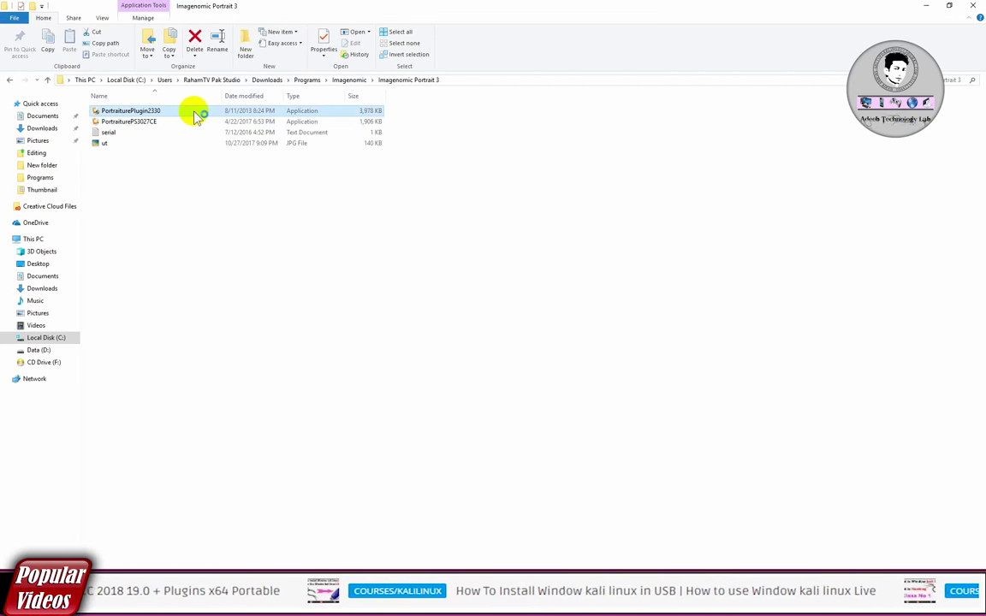
Install Portraiture 2.3.3 with default settings through to Finish.
click(550, 385)
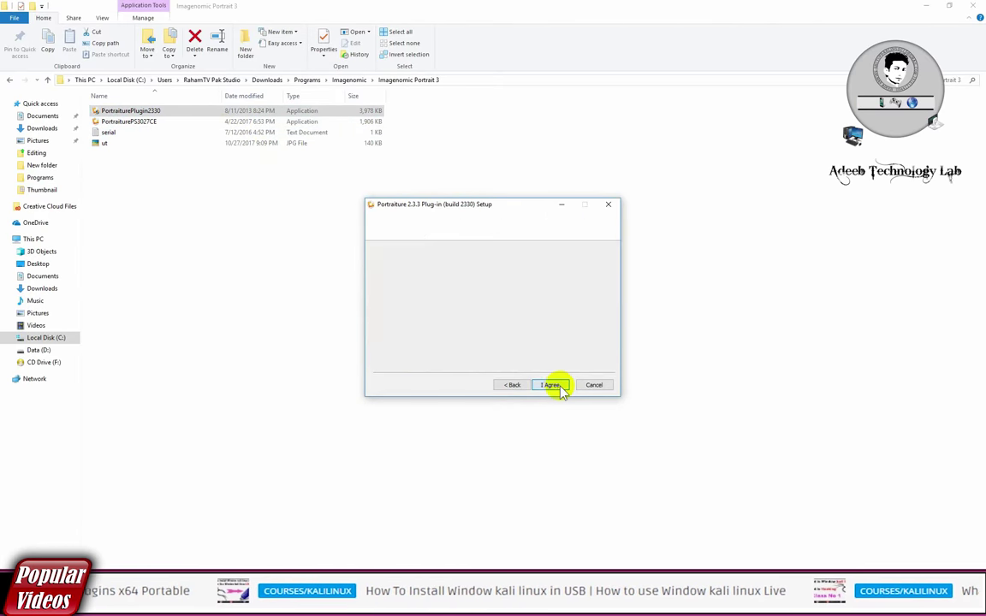
click(550, 385)
click(551, 385)
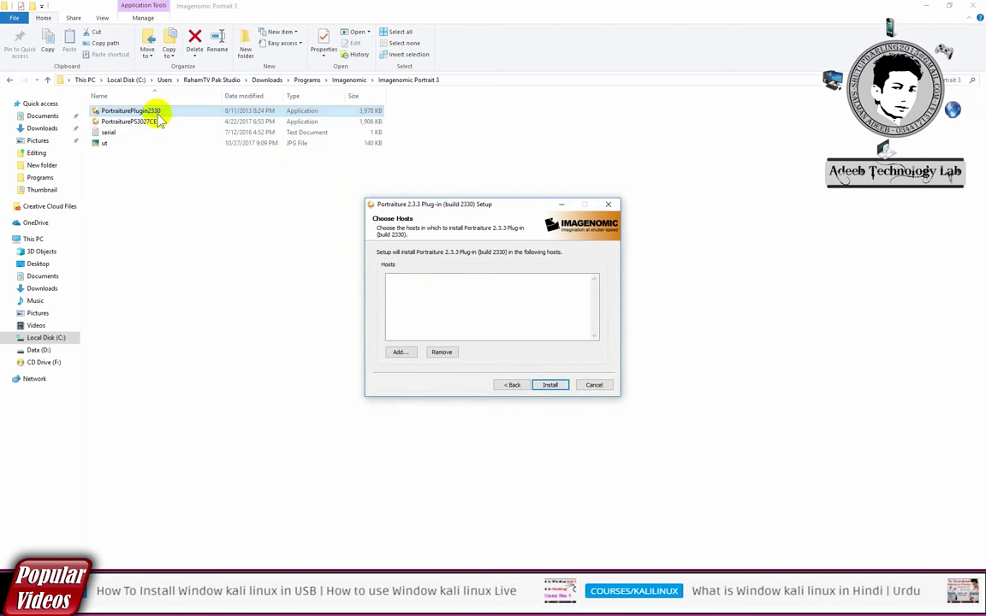
click(550, 386)
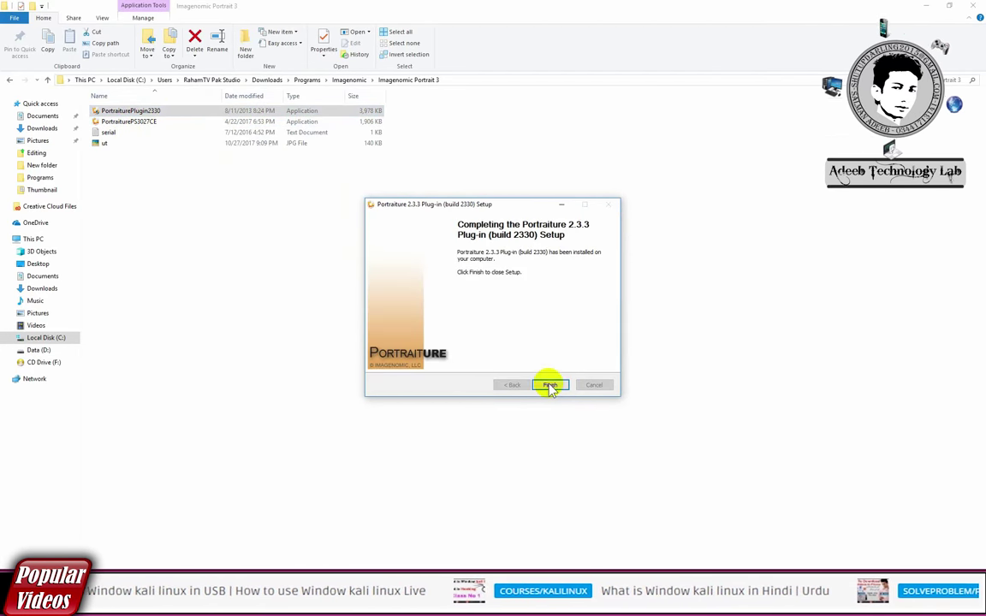
click(545, 386)
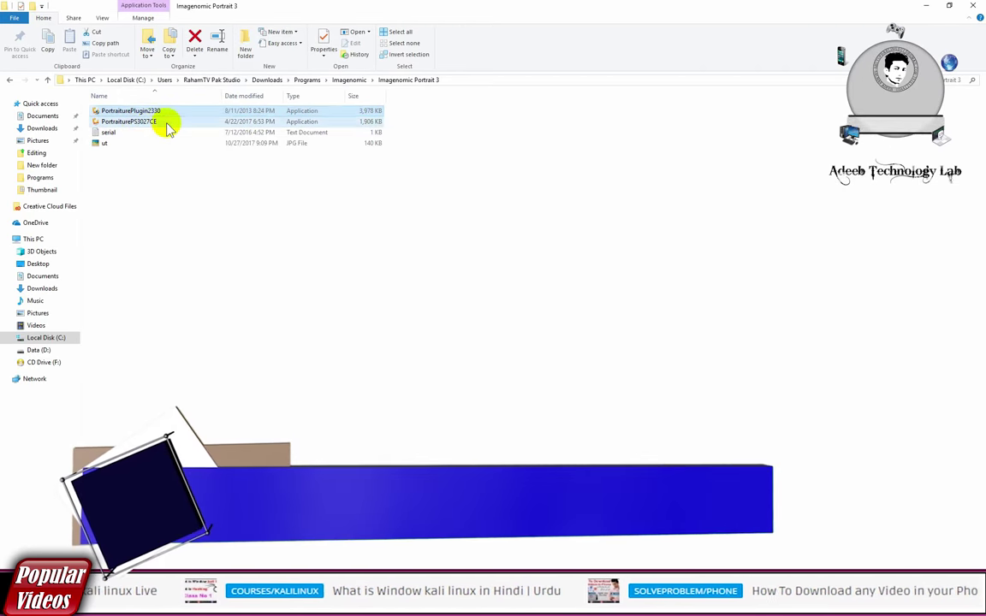
Open the RealGrain 2.0 Build 2001 folder and select the RealgrainPlugin2001 installer.
click(168, 125)
click(326, 254)
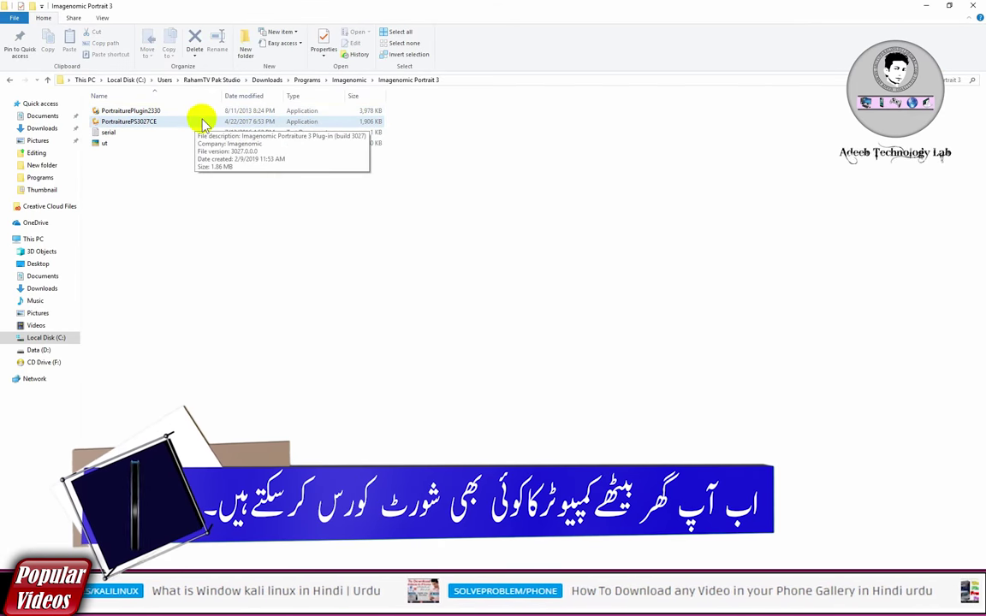
key(alt+Up)
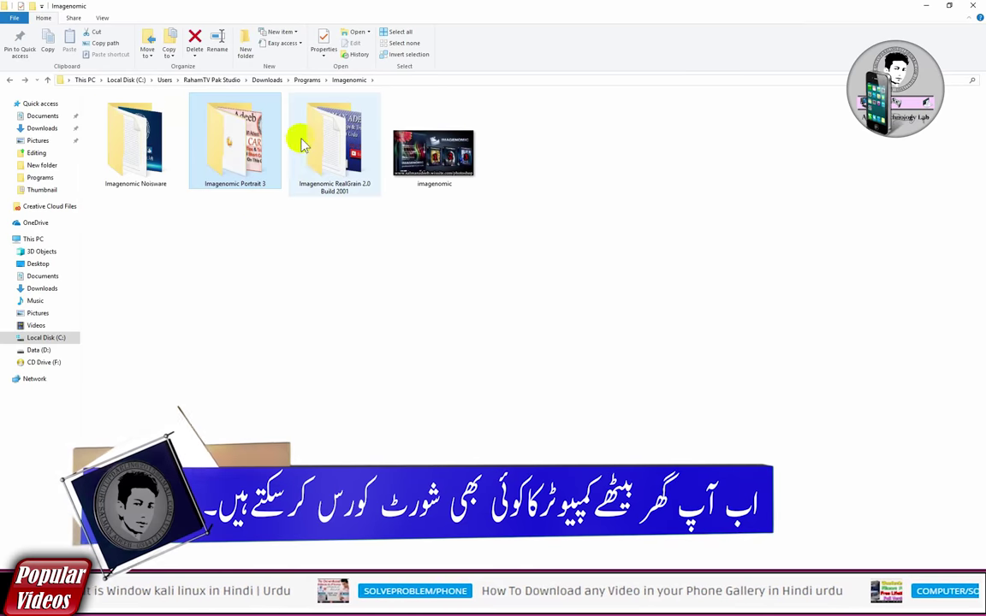
double_click(330, 137)
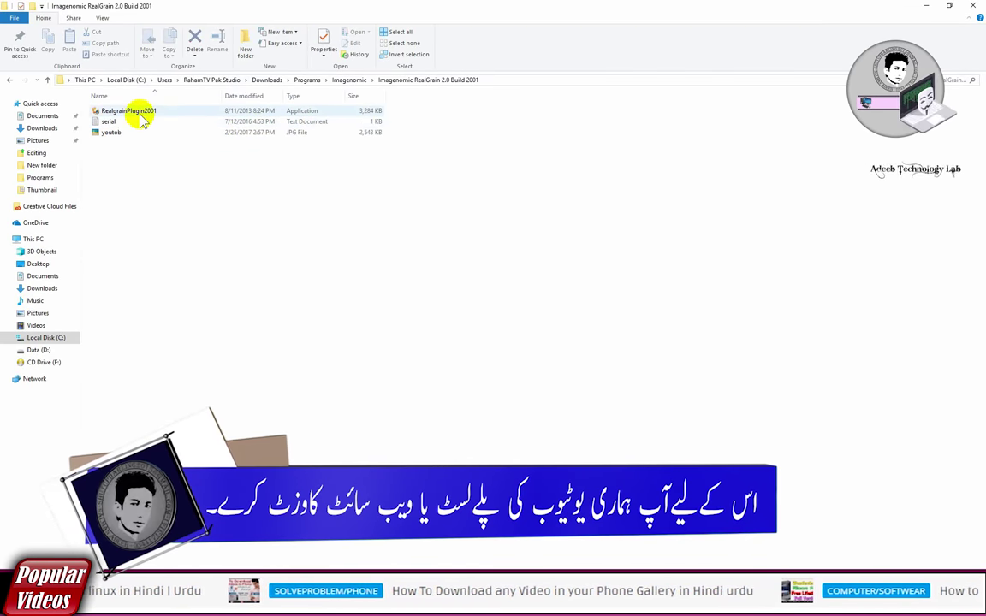
click(141, 114)
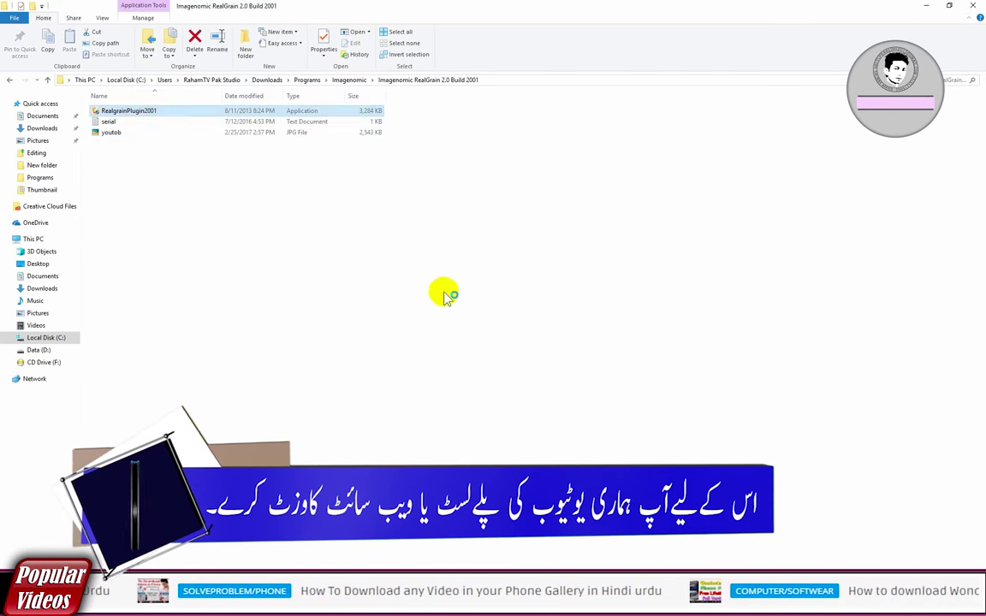
Install RealGrain 2.0 with default settings, then close File Explorer.
click(555, 386)
click(551, 386)
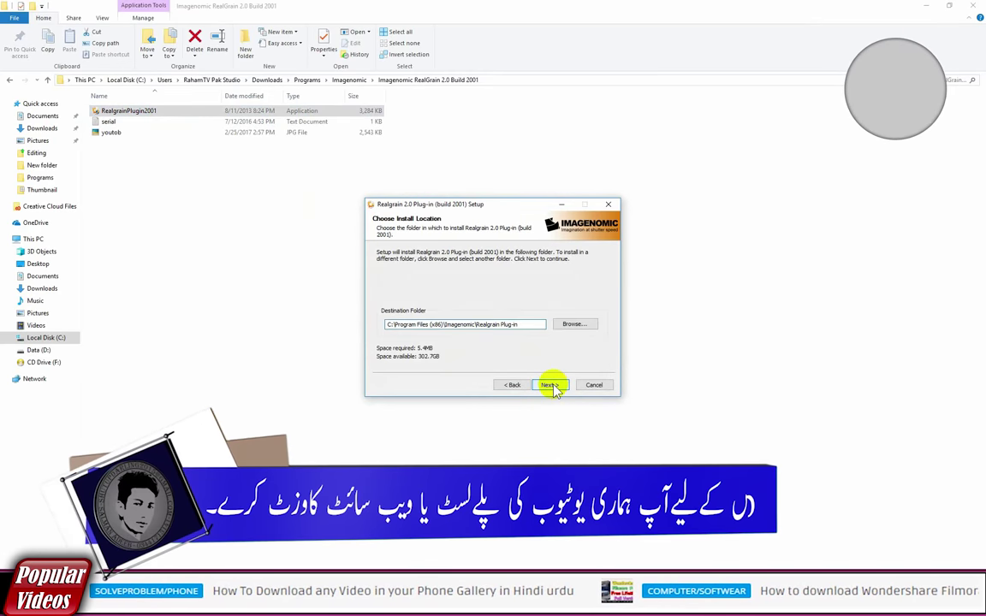
click(552, 386)
click(553, 387)
click(554, 387)
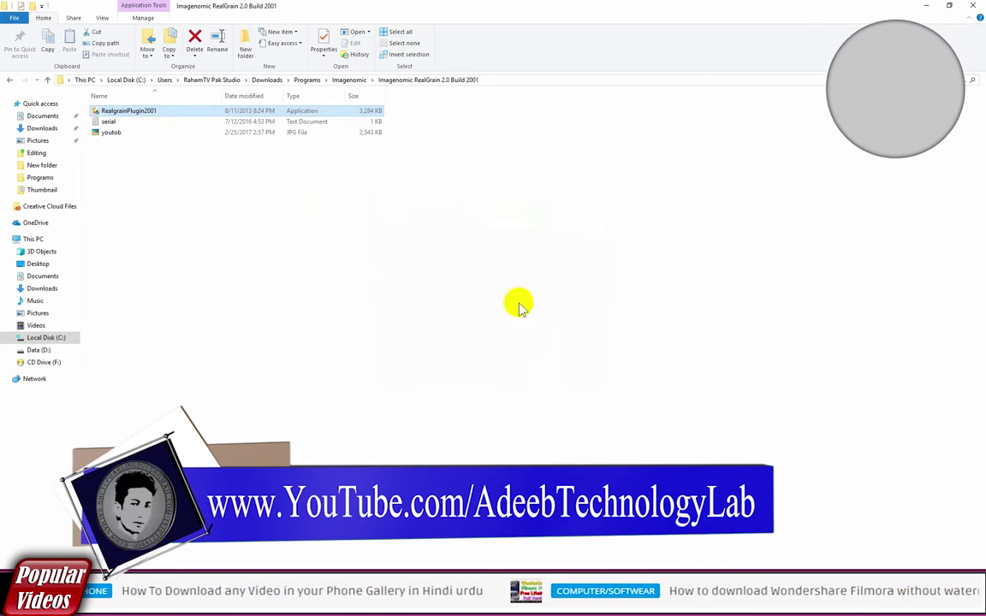
click(475, 214)
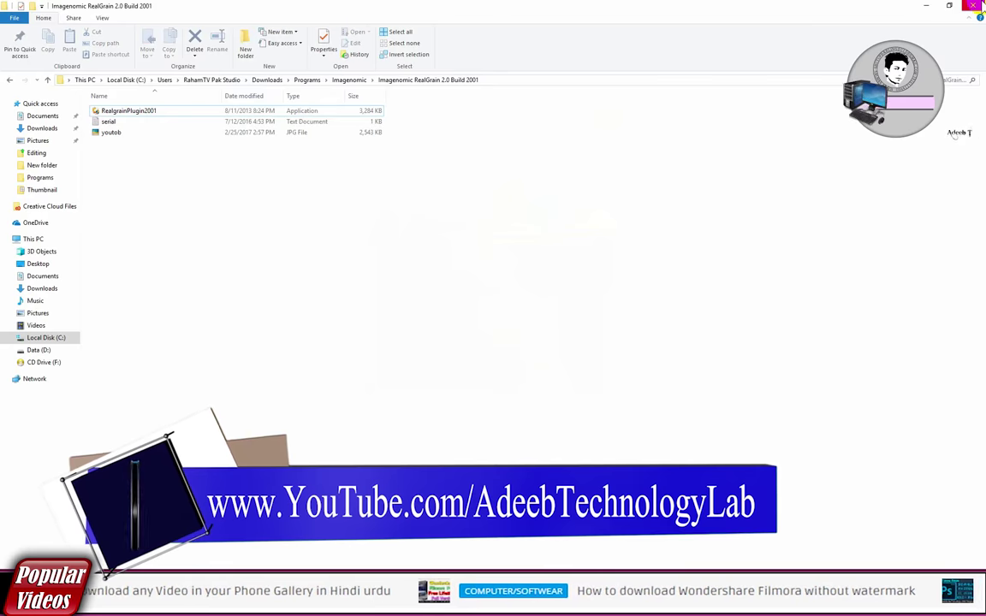
click(974, 5)
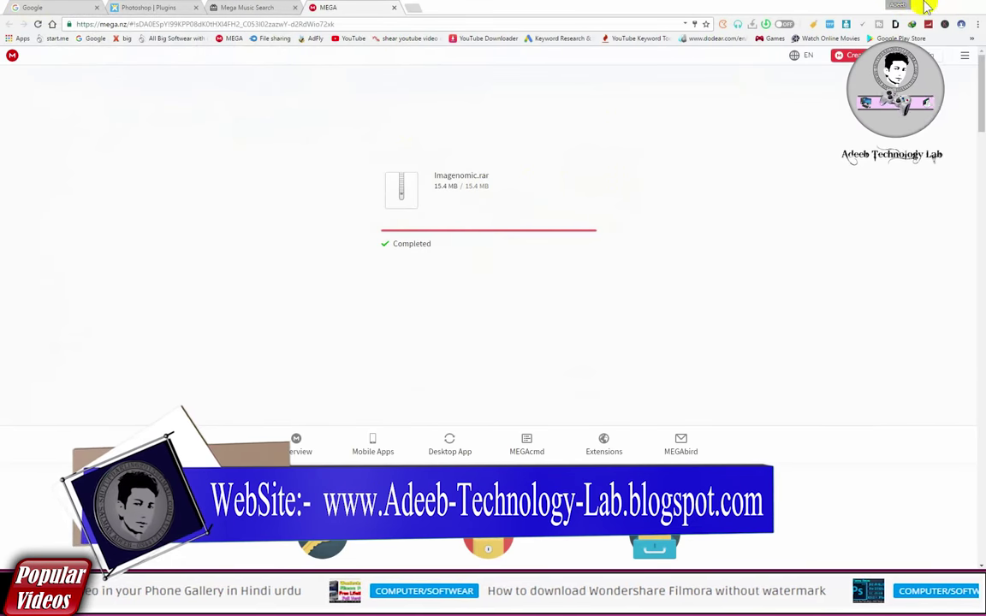
click(925, 6)
right_click(211, 84)
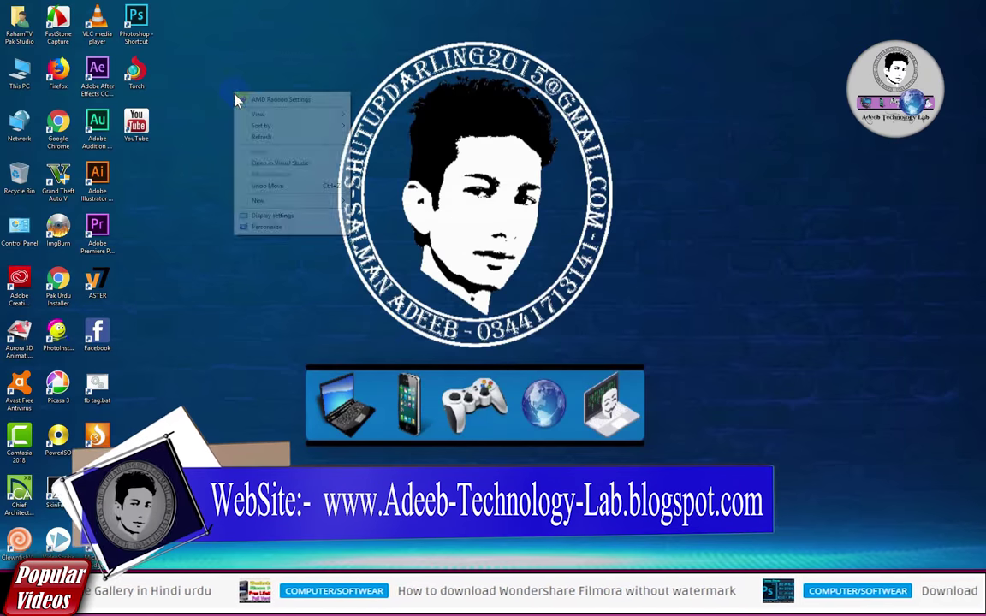
click(259, 136)
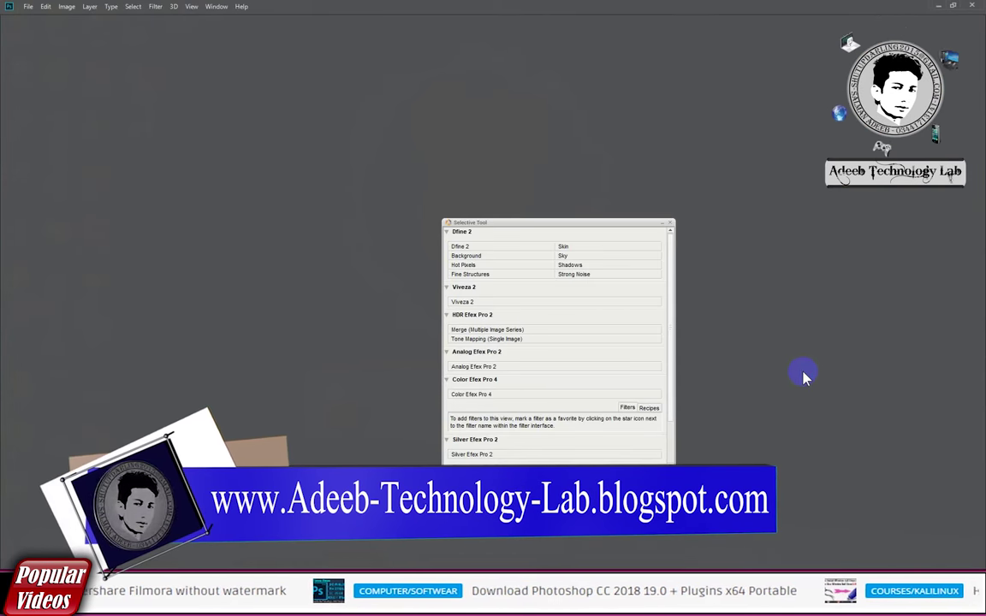
click(669, 224)
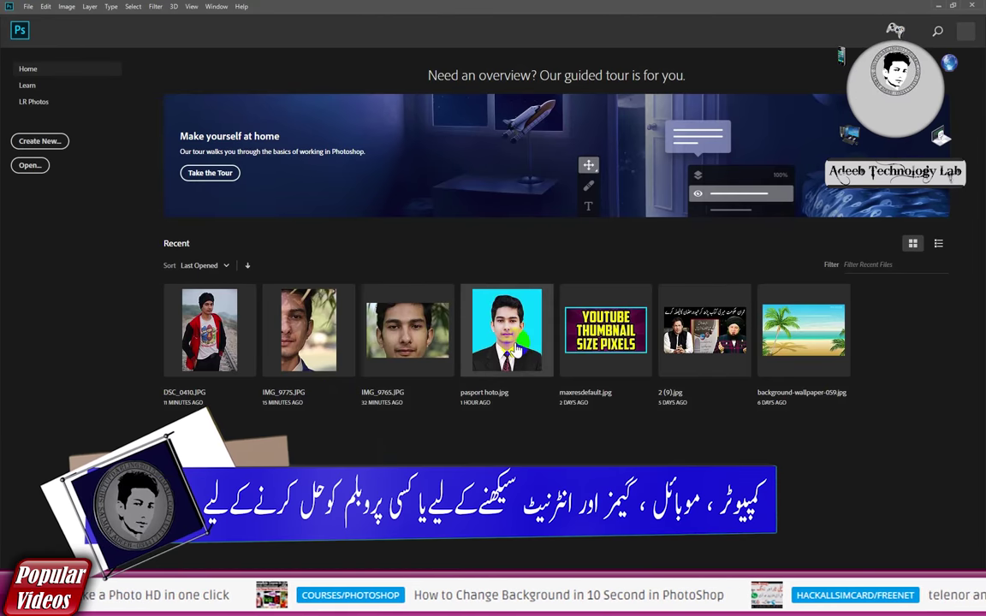
click(507, 386)
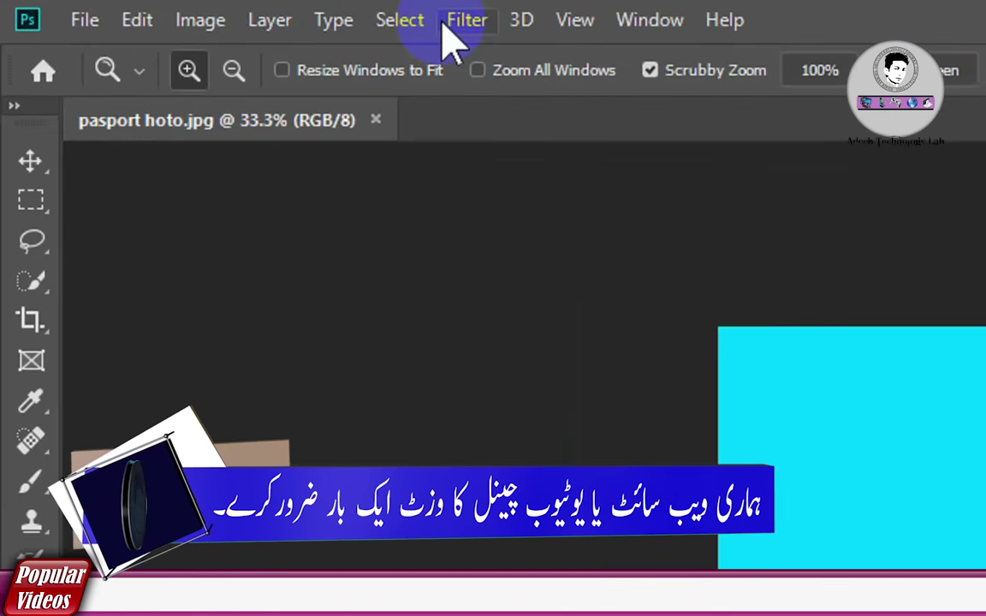
click(153, 8)
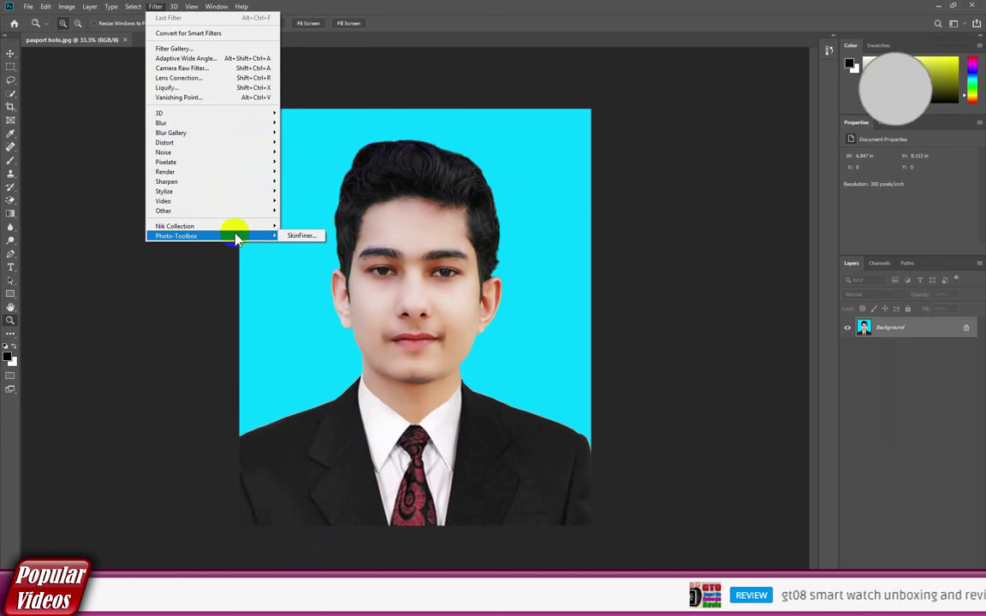
mouse_move(171, 123)
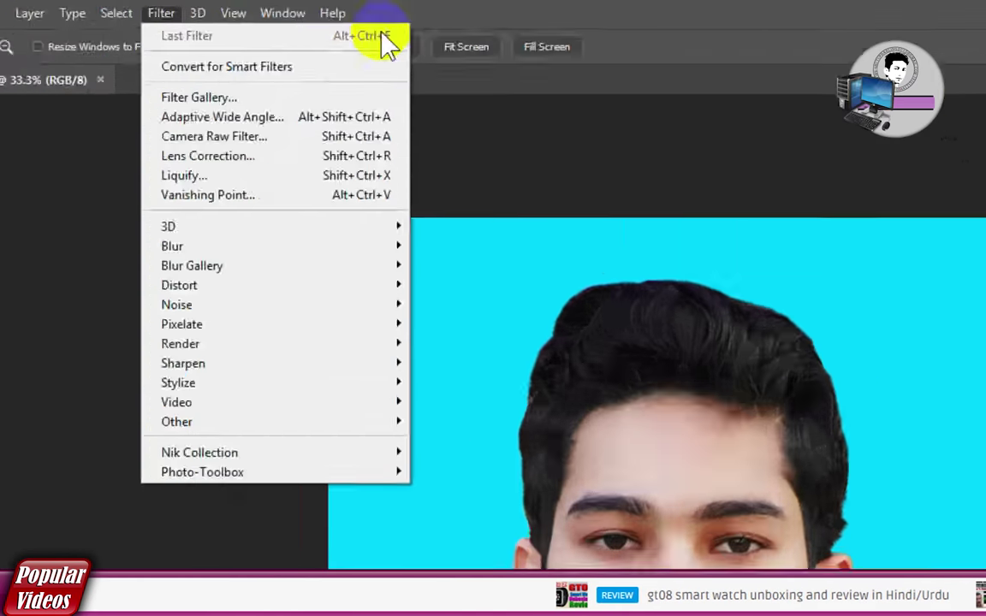
click(356, 8)
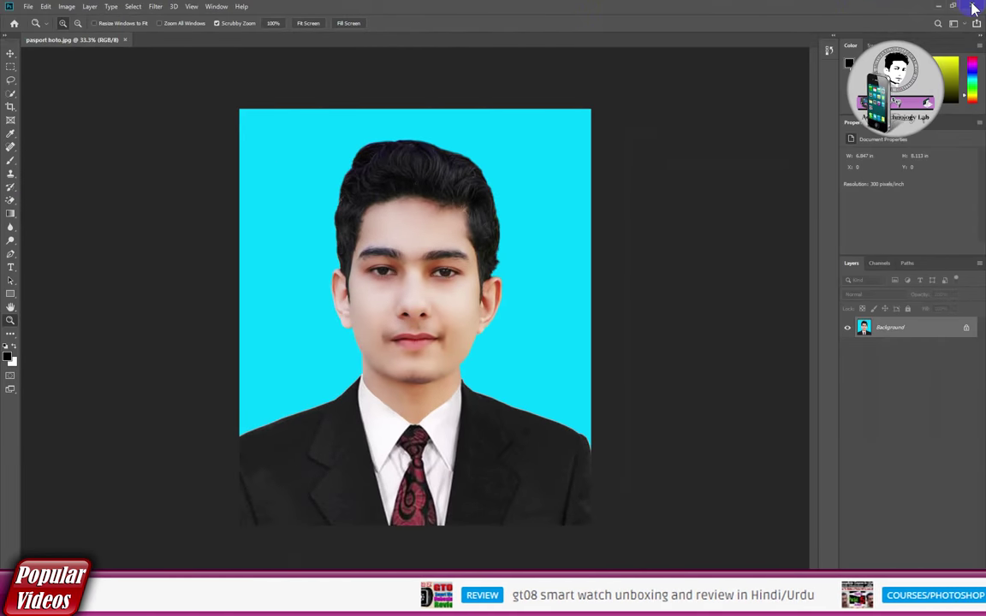
click(974, 8)
Refresh the desktop, browse RahamTV Pak Studio > Downloads > Programs > Imagenomic, and show large icons.
right_click(256, 128)
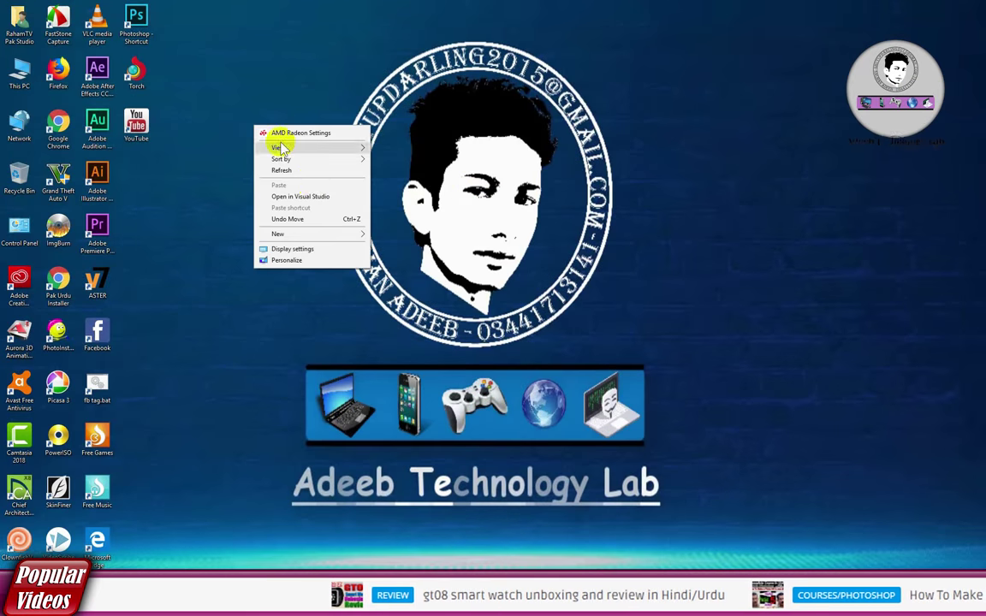
click(286, 170)
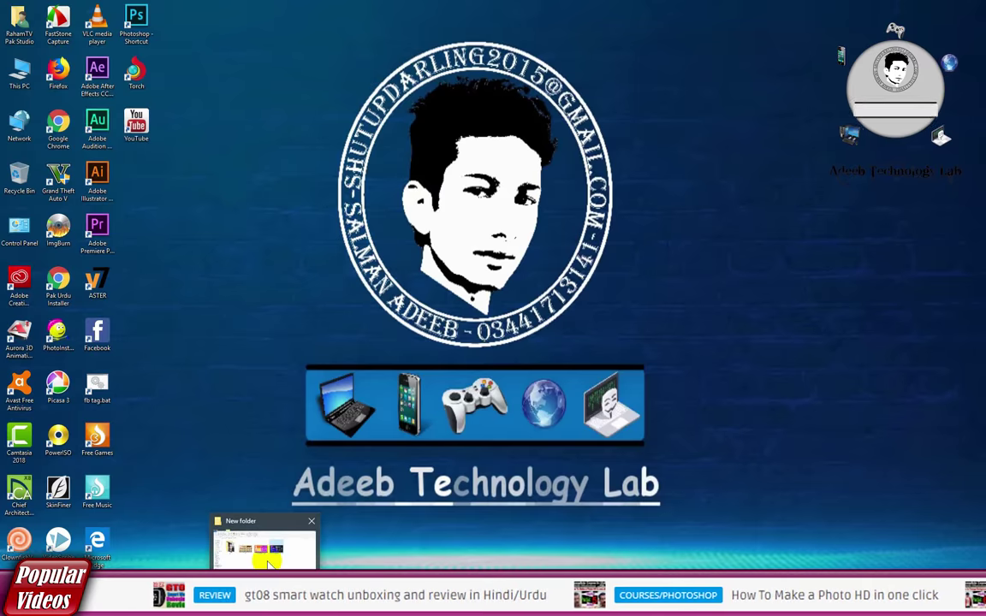
double_click(17, 26)
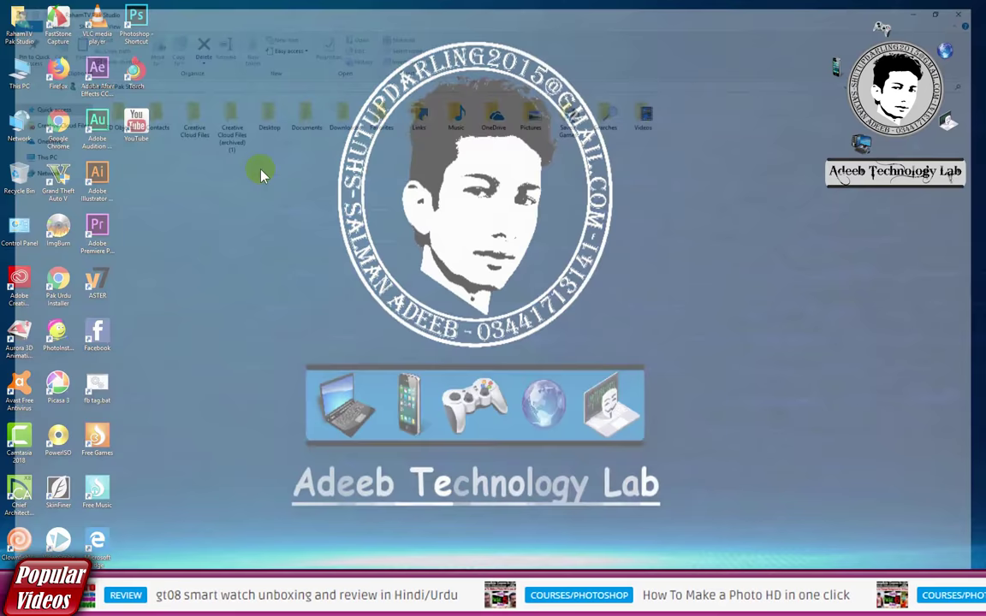
double_click(341, 110)
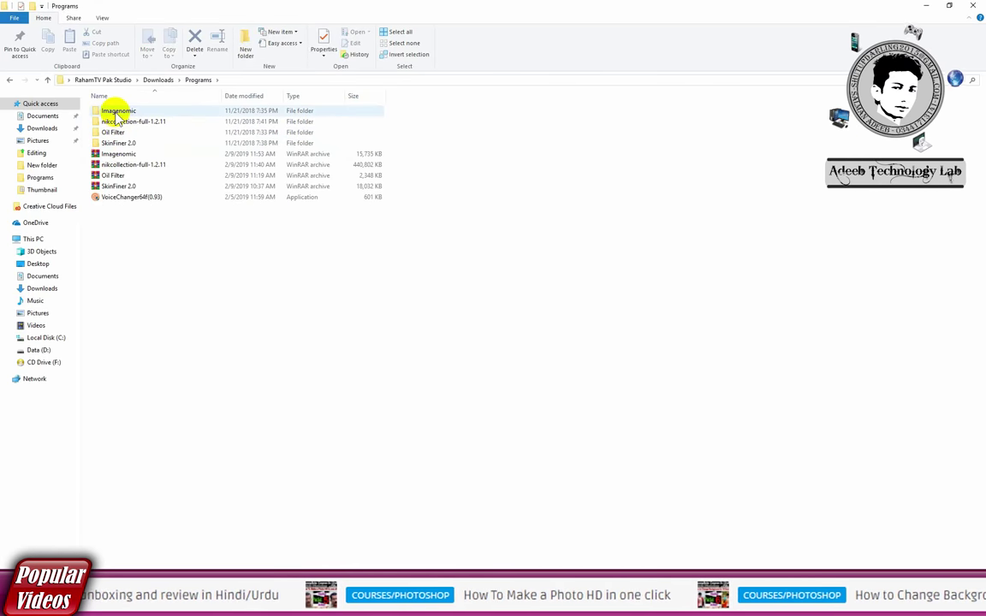
double_click(124, 107)
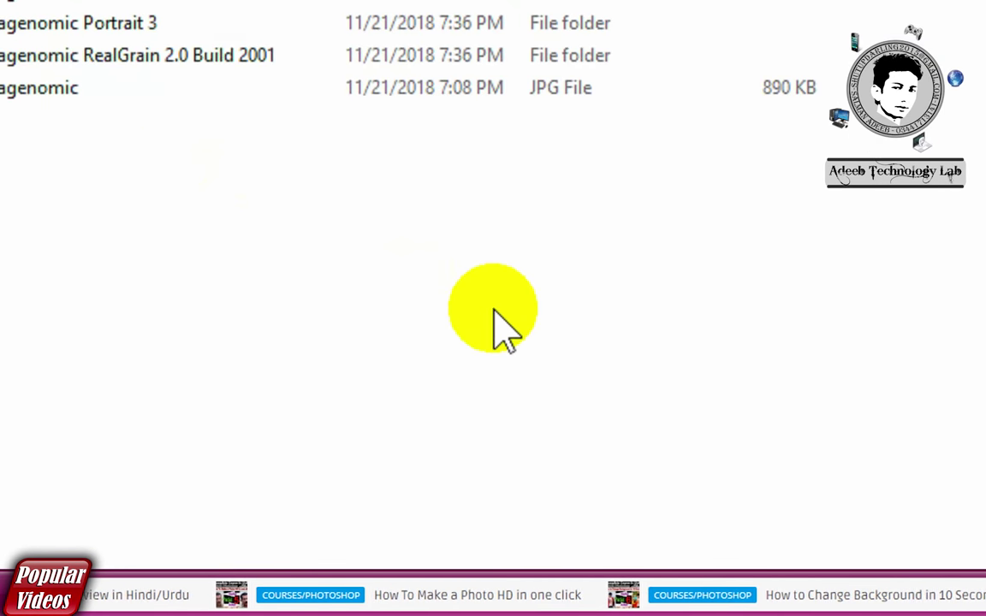
ctrl+scroll(273, 216, up, 2)
ctrl+scroll(274, 216, up, 1)
ctrl+scroll(274, 216, up, 1)
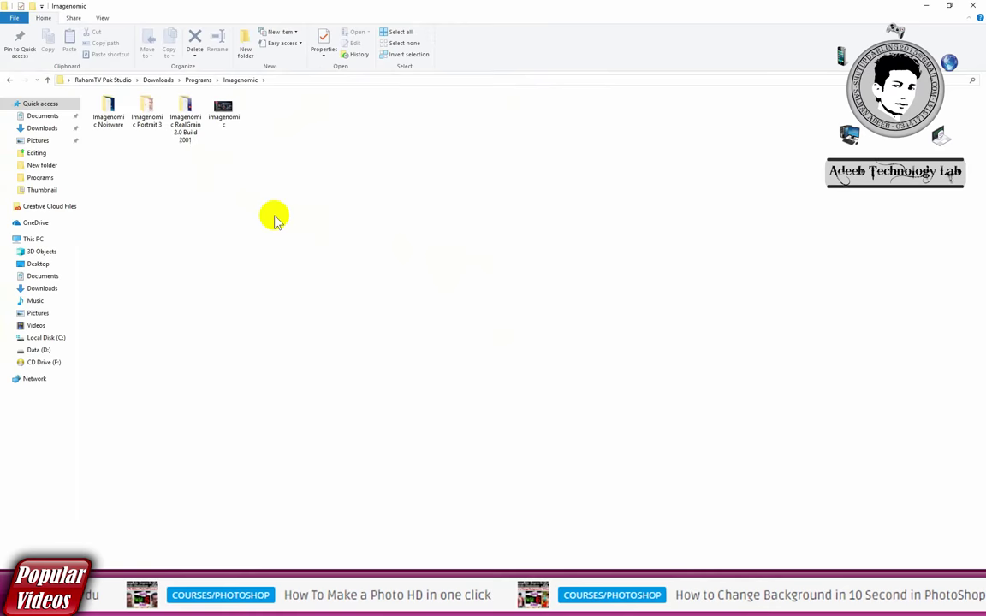
ctrl+scroll(274, 214, up, 1)
ctrl+scroll(270, 212, up, 1)
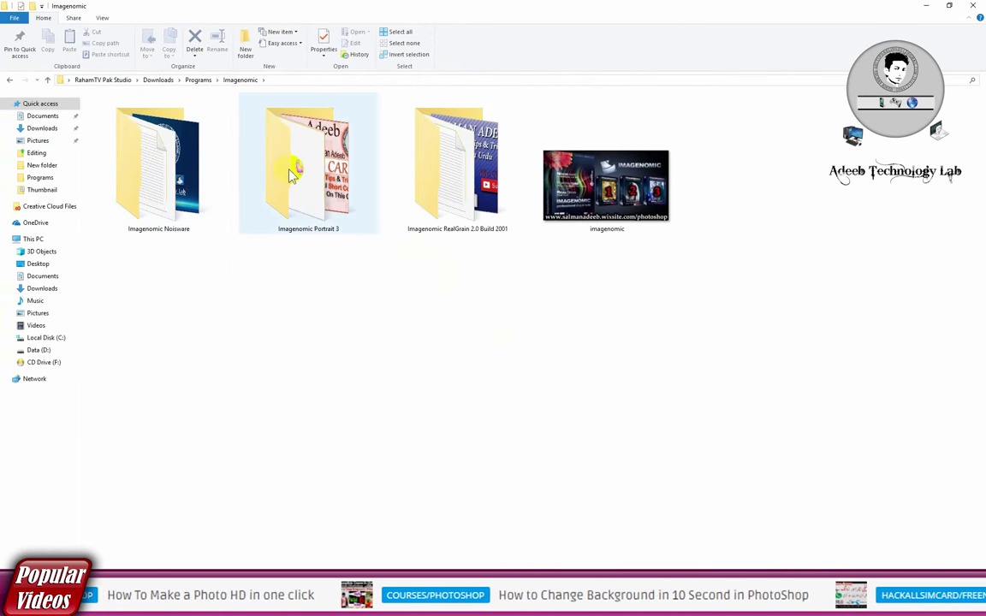
Launch the NoisewarePs5030 installer and accept its licence agreement.
double_click(159, 175)
click(156, 125)
double_click(157, 125)
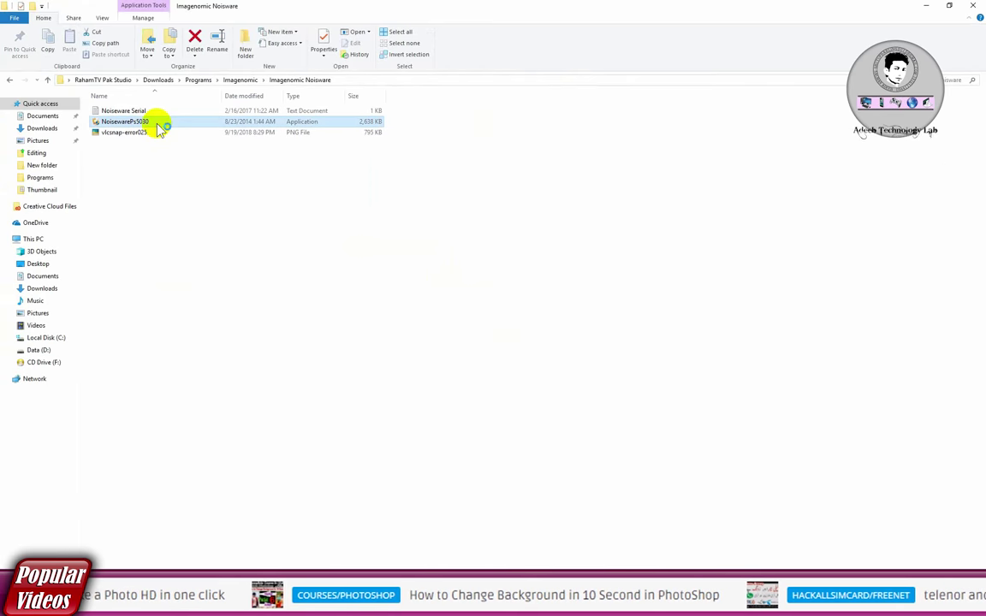
click(550, 389)
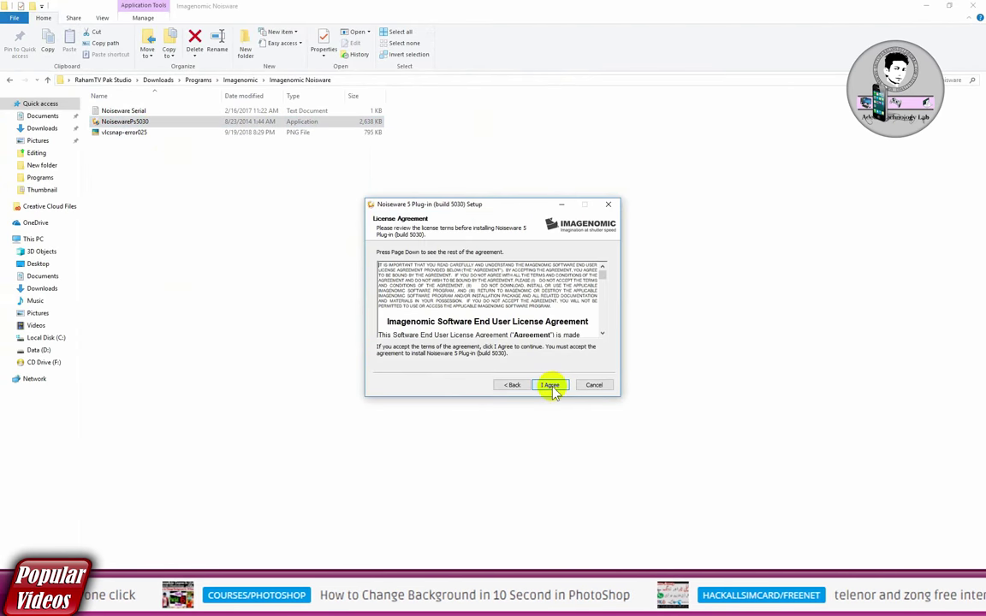
click(550, 388)
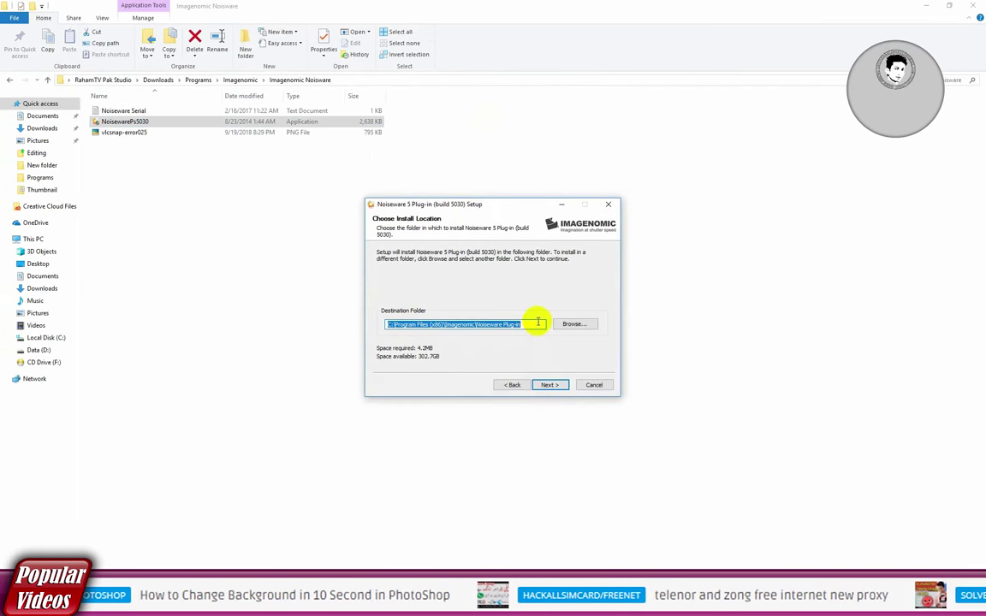
Copy the destination path C:\Program Files (x86)\Imagenomic\Noiseware Plug-in, close setup, and select Explorer's address bar.
click(529, 324)
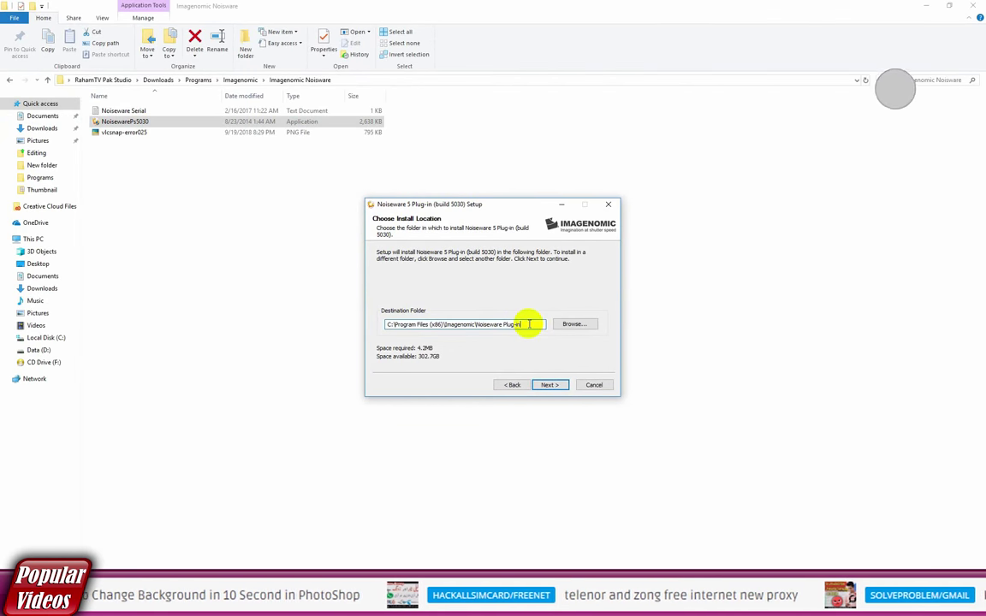
drag(529, 324, 359, 323)
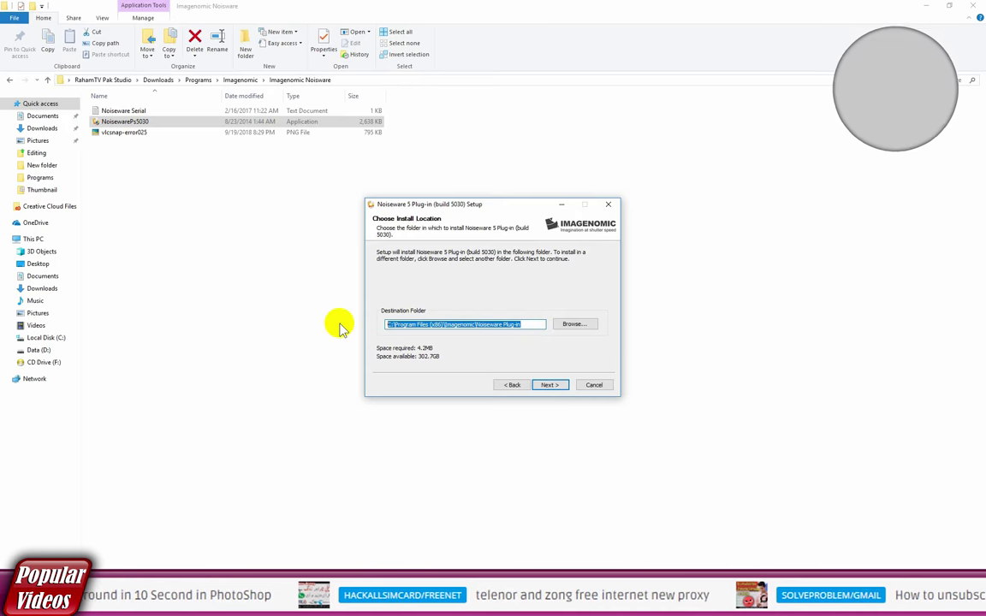
click(596, 386)
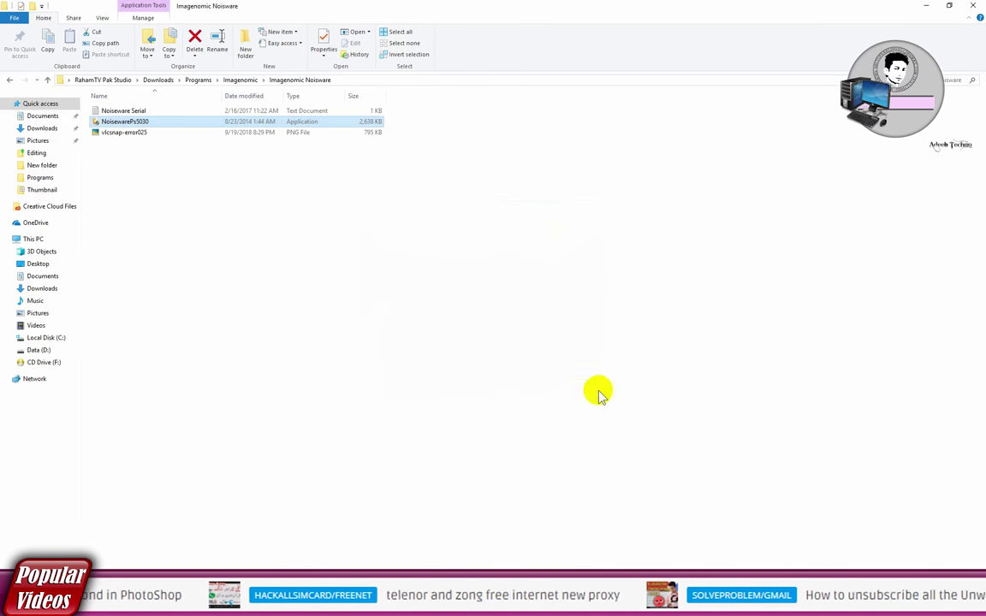
click(360, 79)
text(C:\Program Files (x86)\Imagenomic\Noiseware Plug-in)
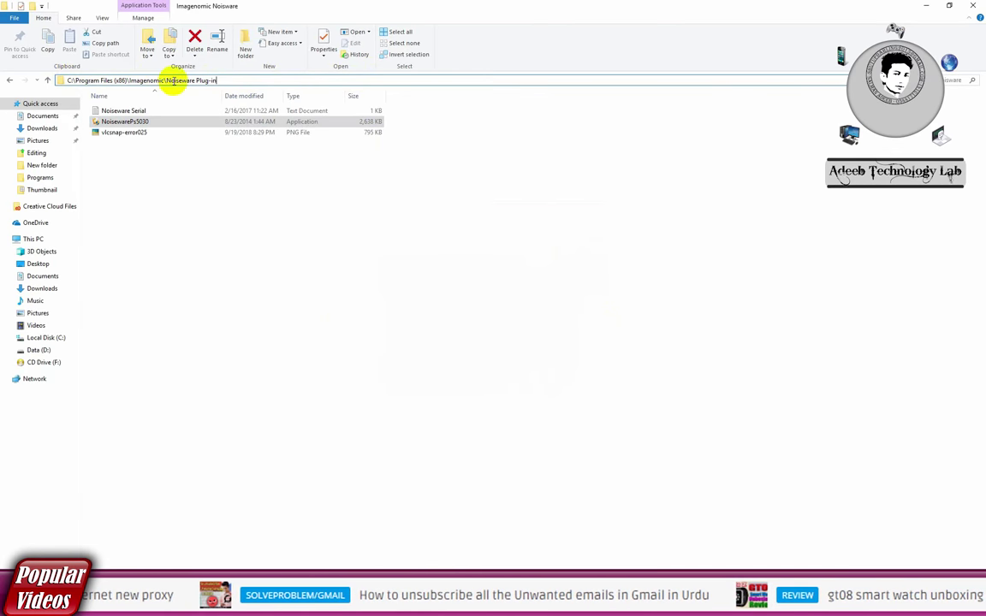
Open the Noiseware Plug-in install folder and show its files as large icons.
key(Return)
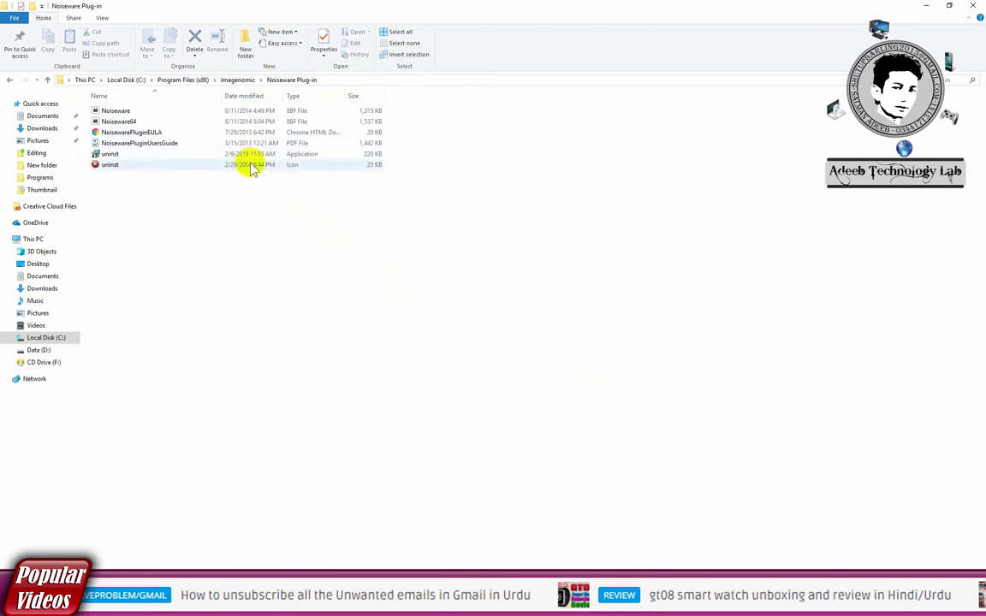
key(ctrl+shift+4)
ctrl+scroll(418, 338, up, 2)
ctrl+scroll(417, 338, up, 1)
ctrl+scroll(418, 338, up, 2)
ctrl+scroll(418, 338, up, 1)
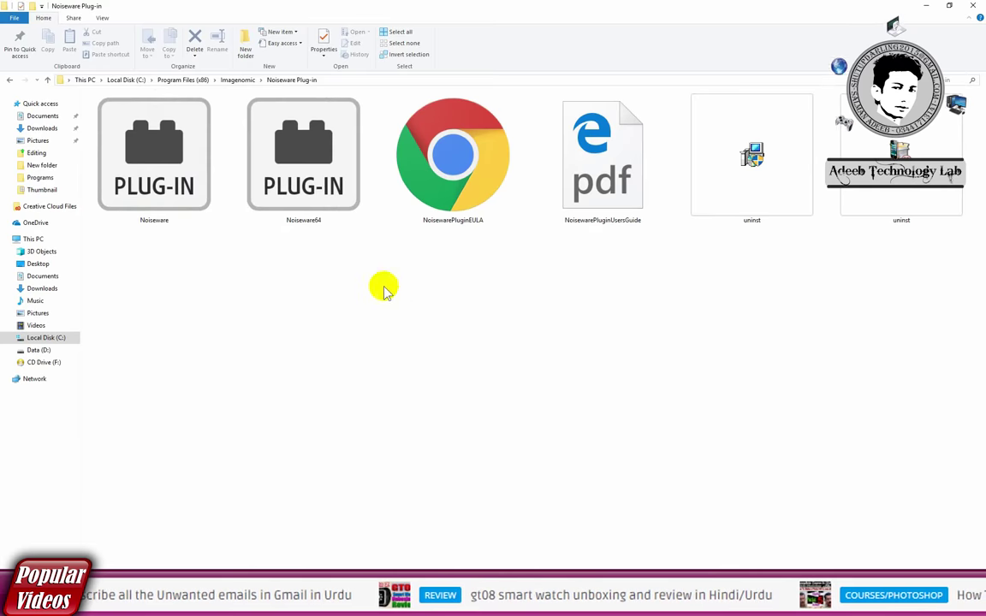
Inspect the Noiseware64 plug-in file, then go up to the Imagenomic folder.
right_click(306, 168)
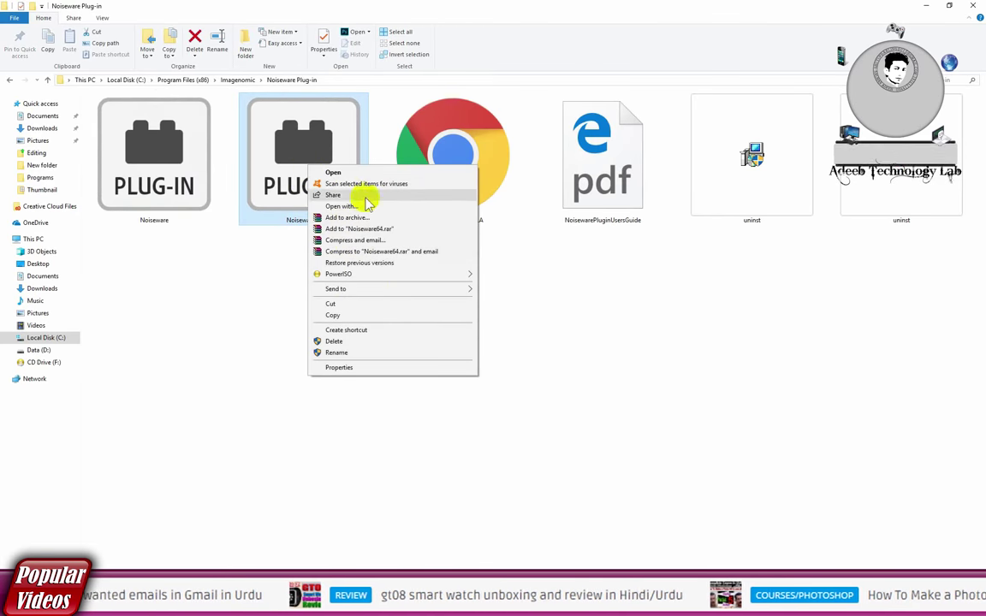
click(295, 233)
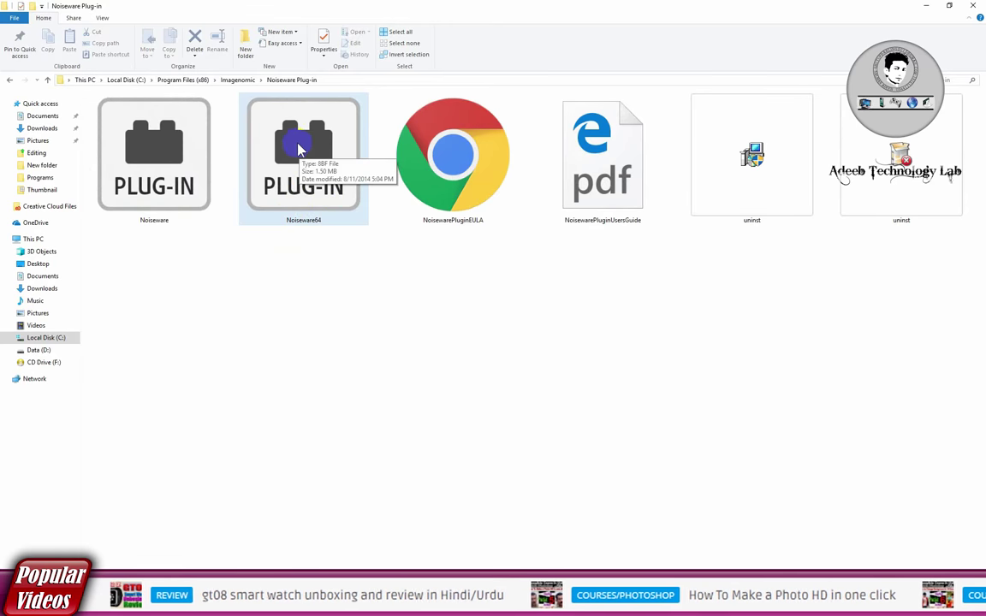
ctrl+click(298, 149)
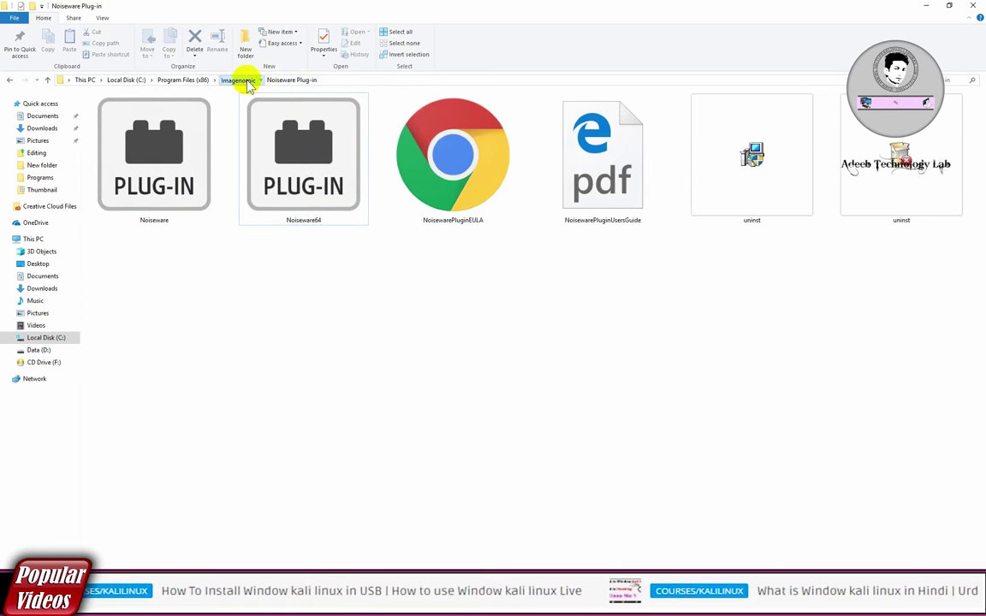
click(240, 81)
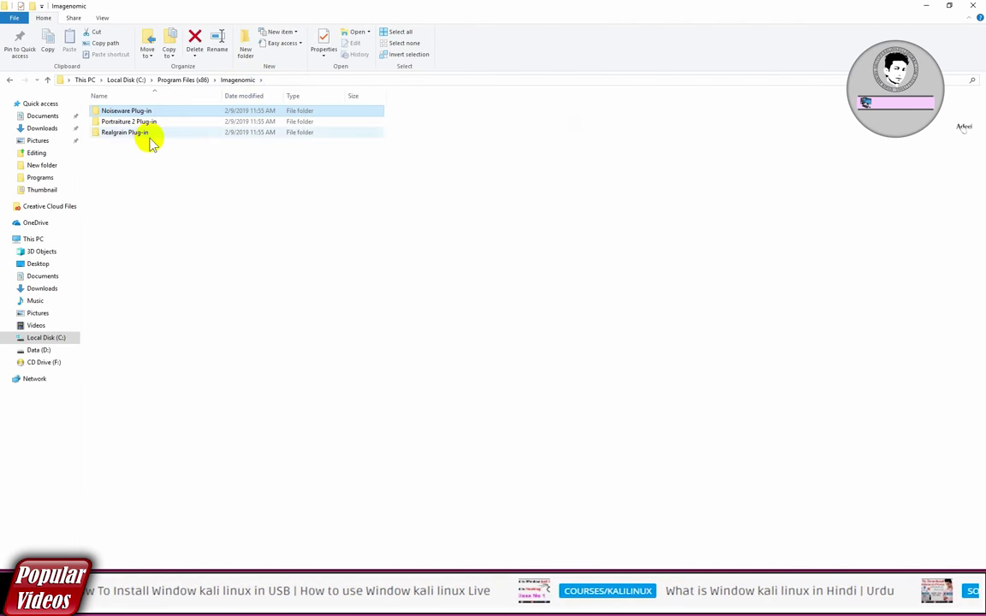
Check the Portraiture 2 and Realgrain plug-in folders in Imagenomic.
drag(180, 198, 147, 119)
click(302, 279)
scroll(301, 278, up, 2)
scroll(301, 277, up, 1)
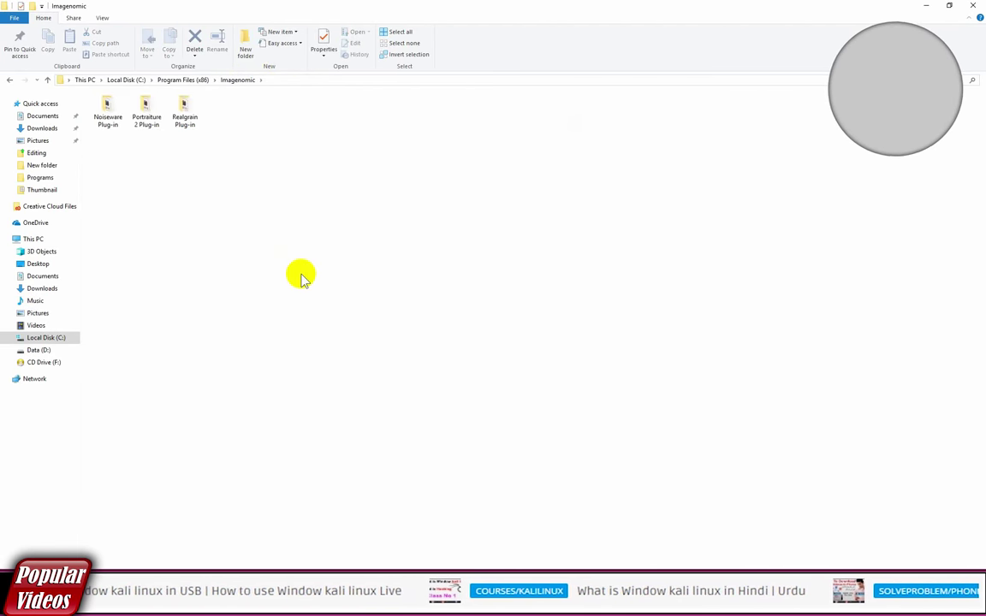
scroll(301, 276, up, 1)
scroll(302, 274, up, 1)
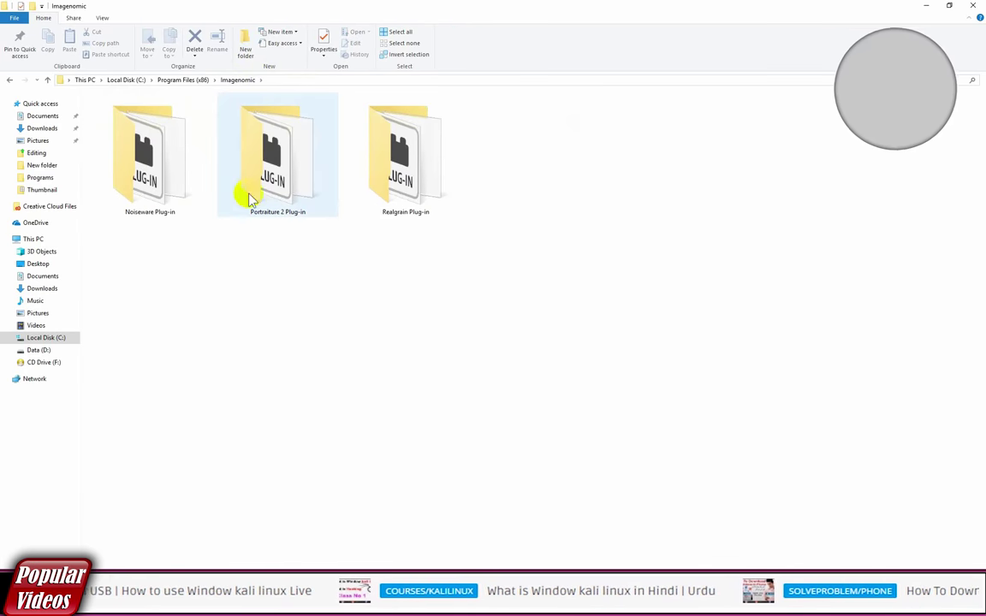
scroll(244, 90, up, 1)
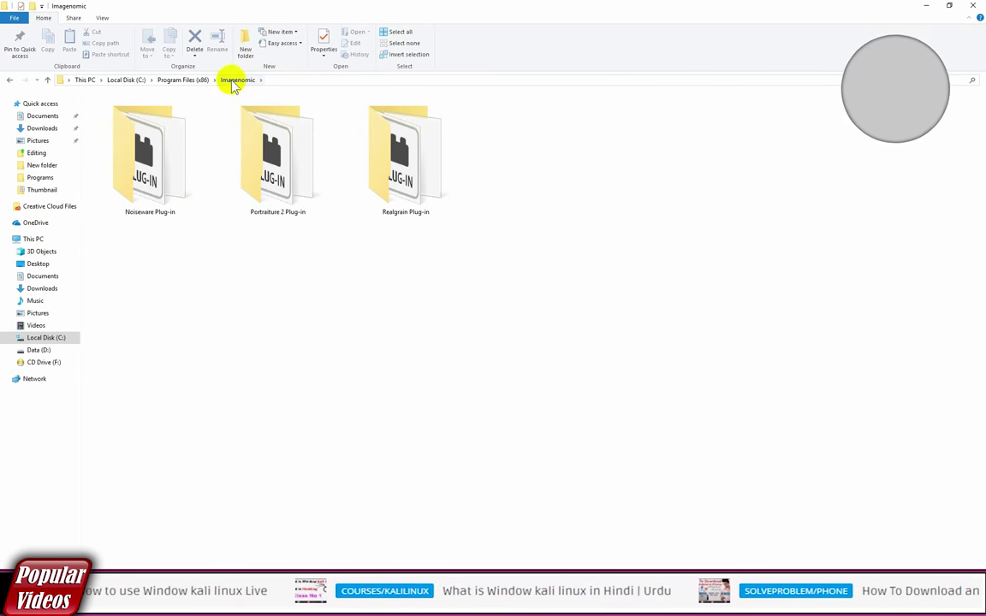
Go up to Program Files (x86) and enlarge the view to extra large icons.
click(186, 80)
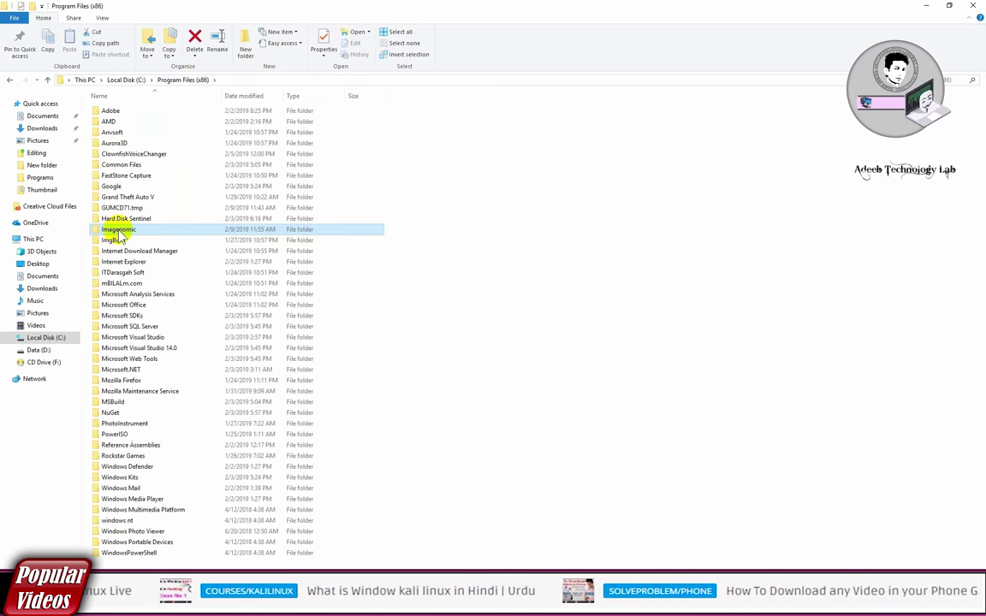
scroll(120, 236, up, 1)
scroll(120, 236, up, 1)
scroll(120, 236, up, 1)
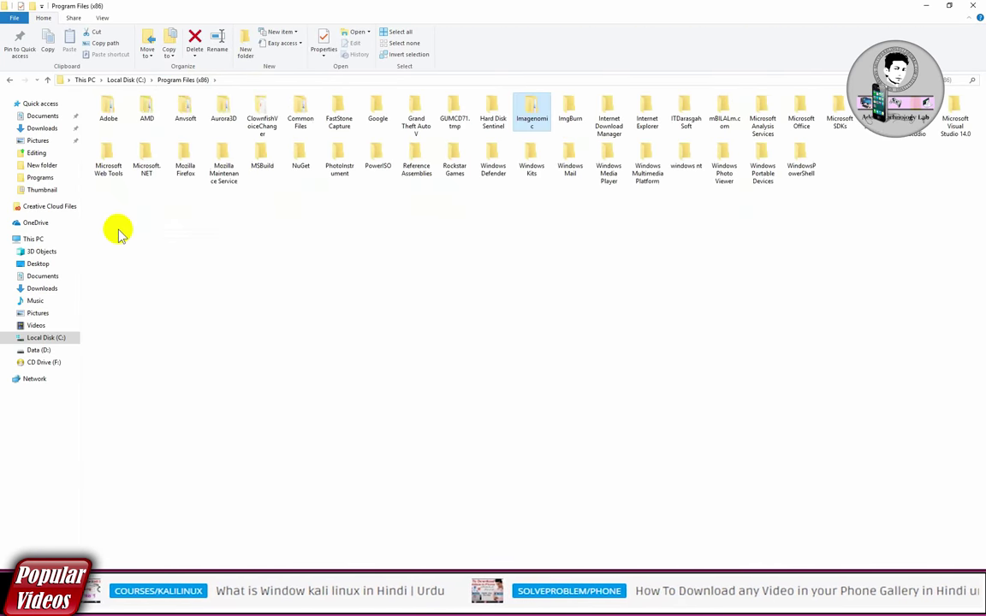
scroll(120, 233, up, 1)
scroll(119, 233, up, 1)
scroll(120, 233, up, 1)
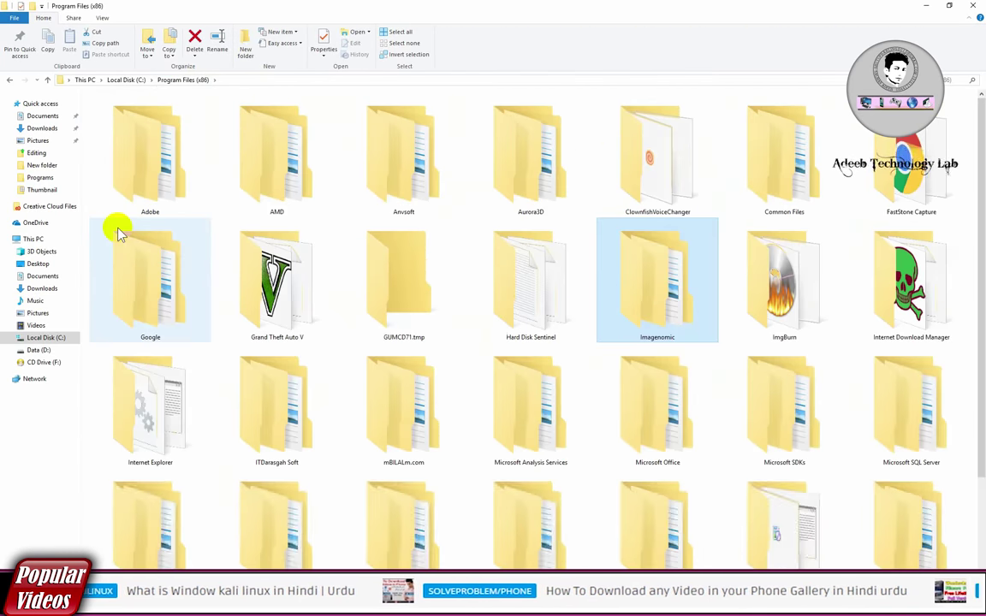
scroll(120, 233, up, 1)
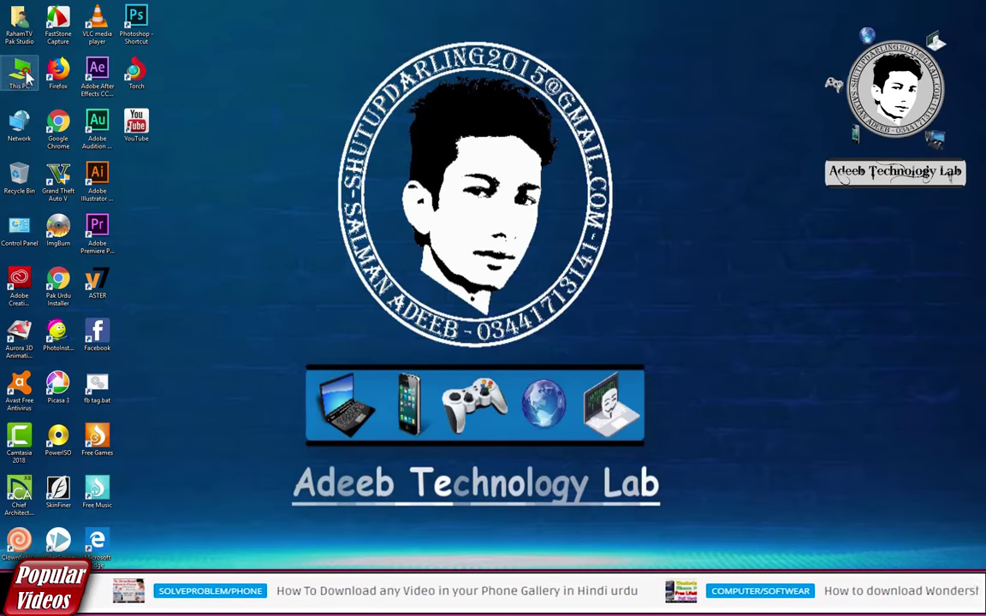
Open Local Disk (C:) from This PC and locate Program Files and Program Files (x86).
double_click(20, 75)
click(159, 200)
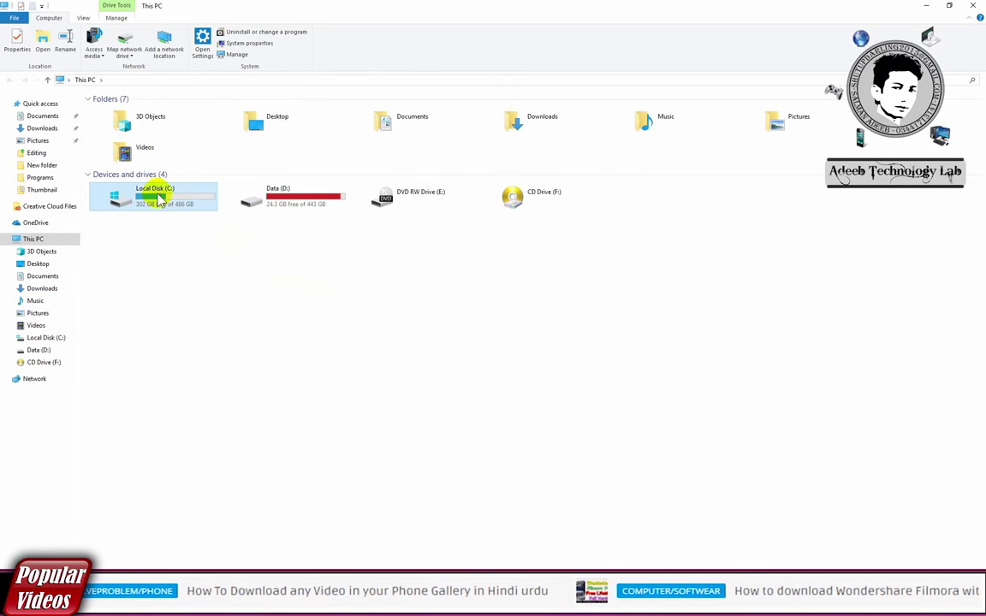
double_click(159, 199)
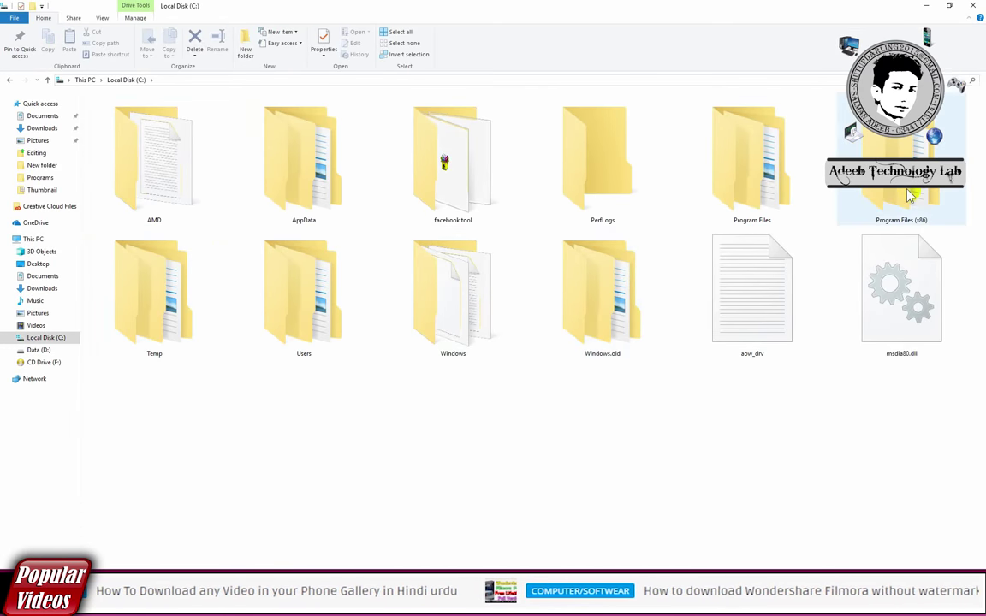
click(885, 224)
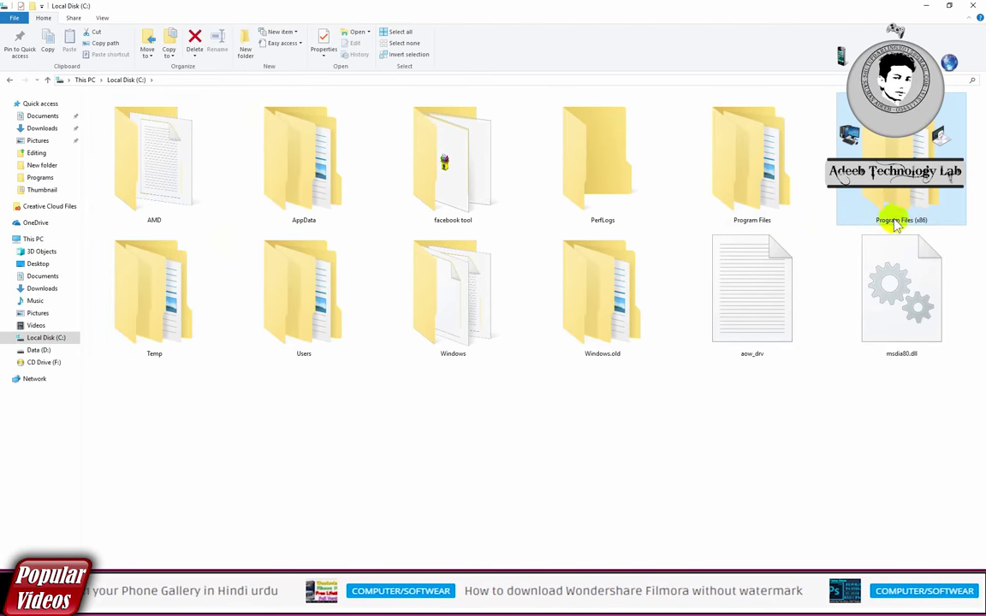
click(739, 211)
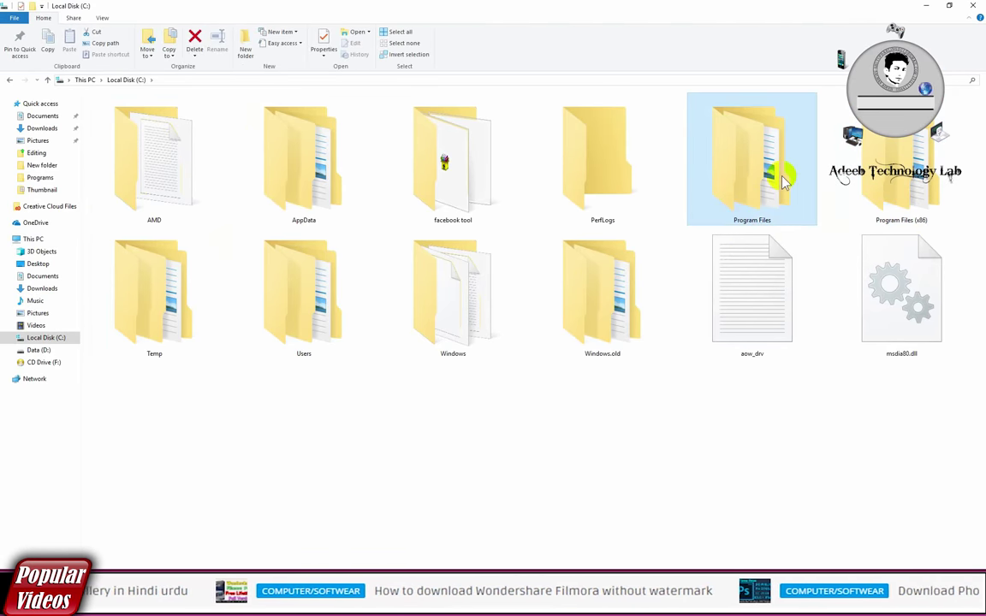
click(846, 171)
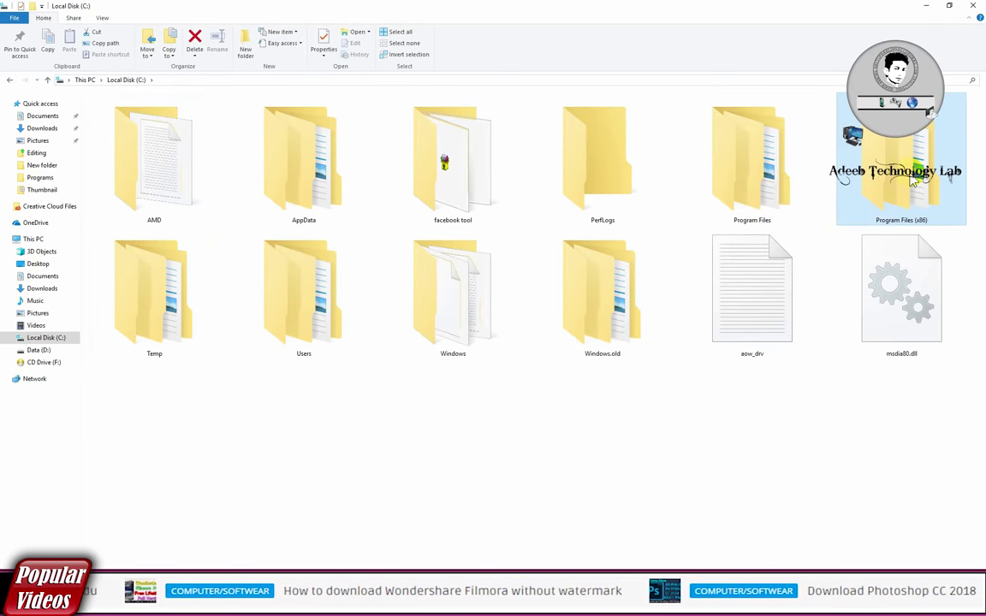
Check the Imagenomic folder in Program Files (x86), copy it, and return to Local Disk (C:).
double_click(912, 180)
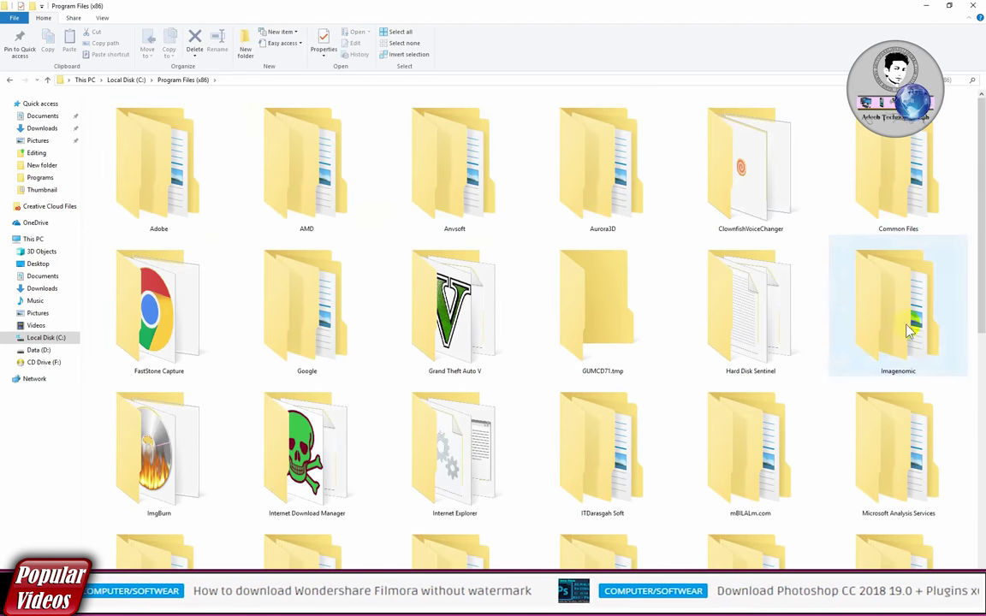
click(917, 319)
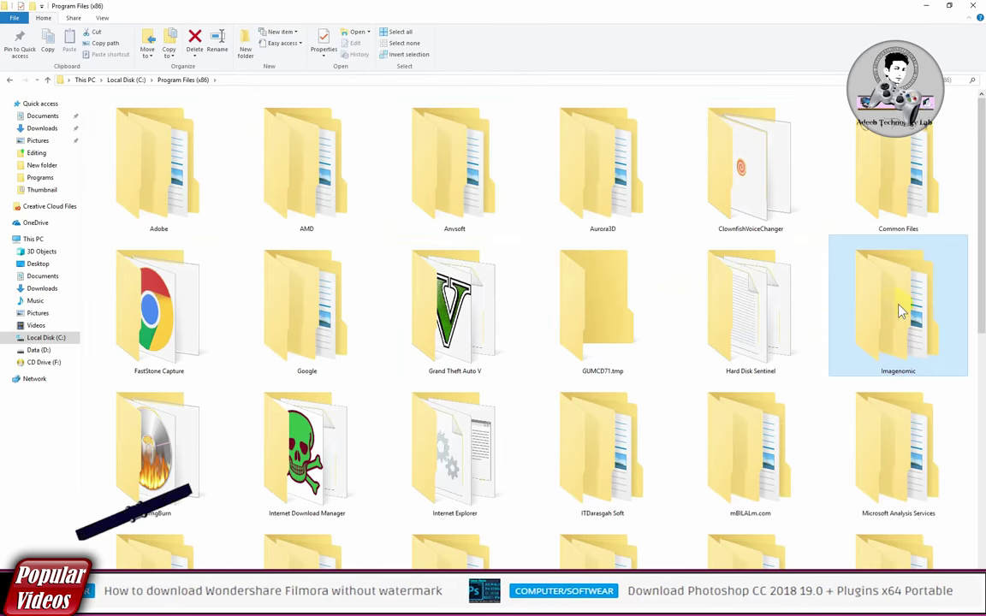
double_click(914, 314)
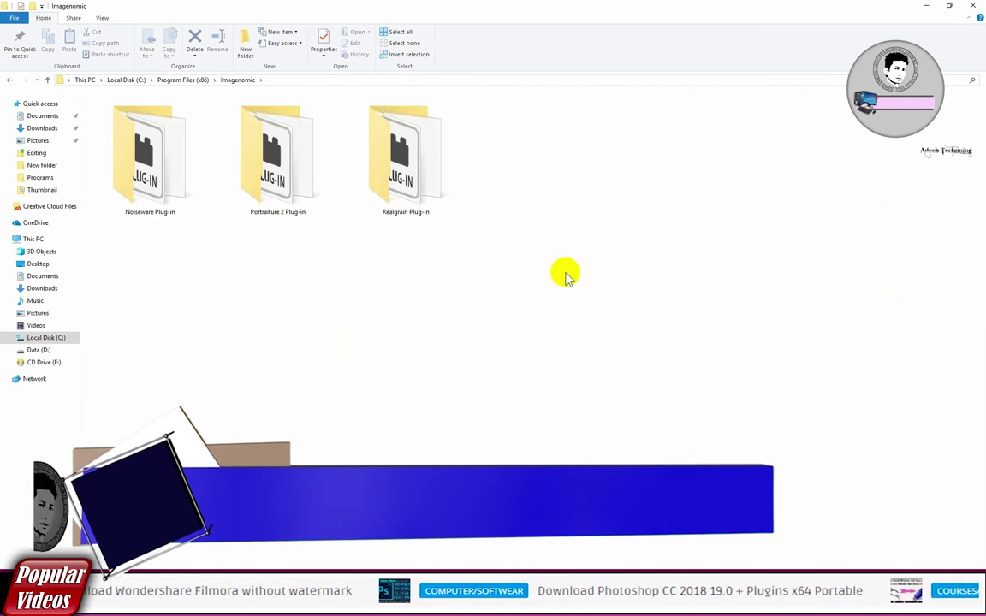
key(alt+Left)
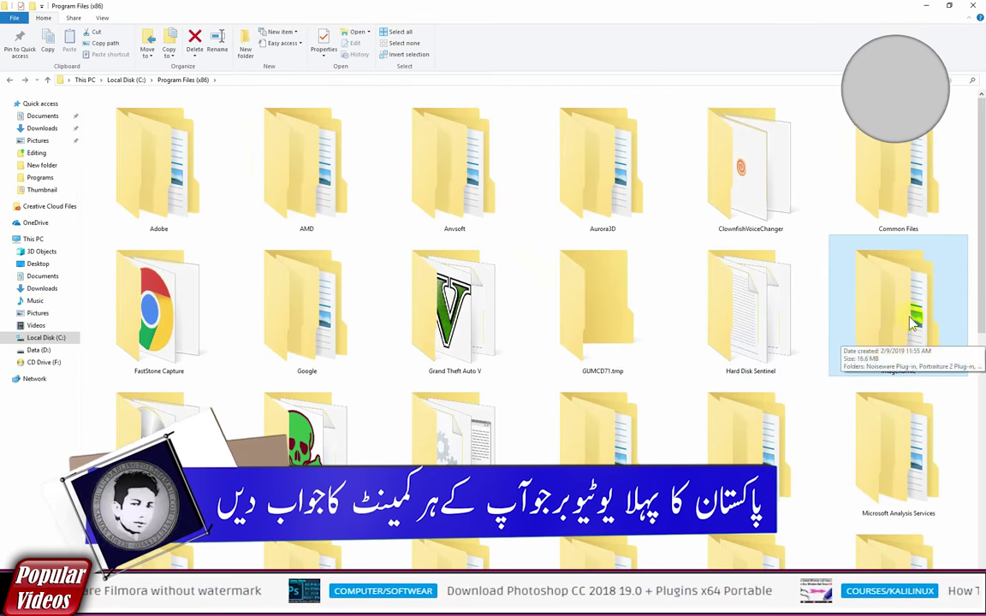
right_click(913, 325)
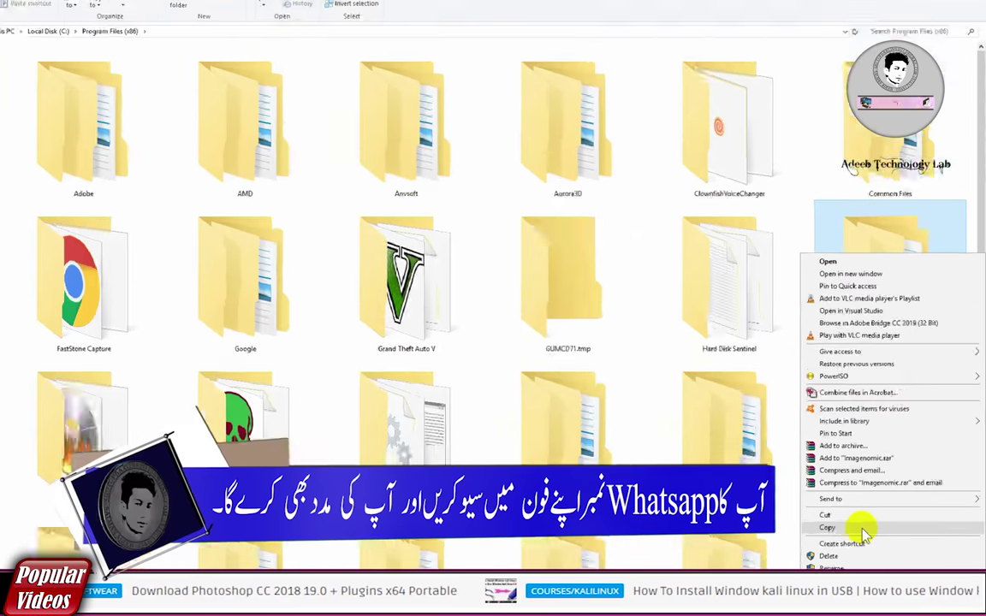
click(873, 537)
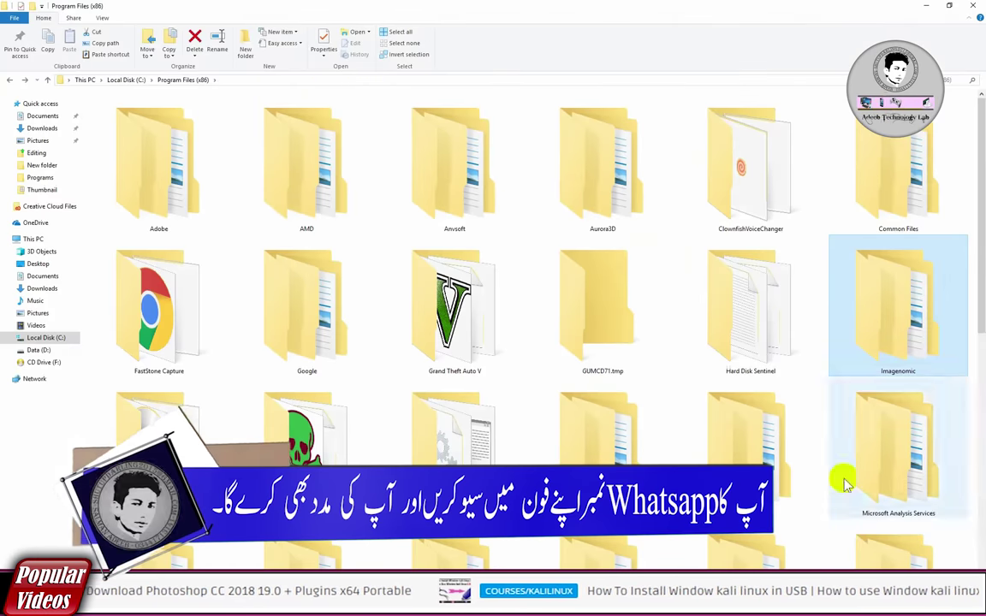
click(65, 338)
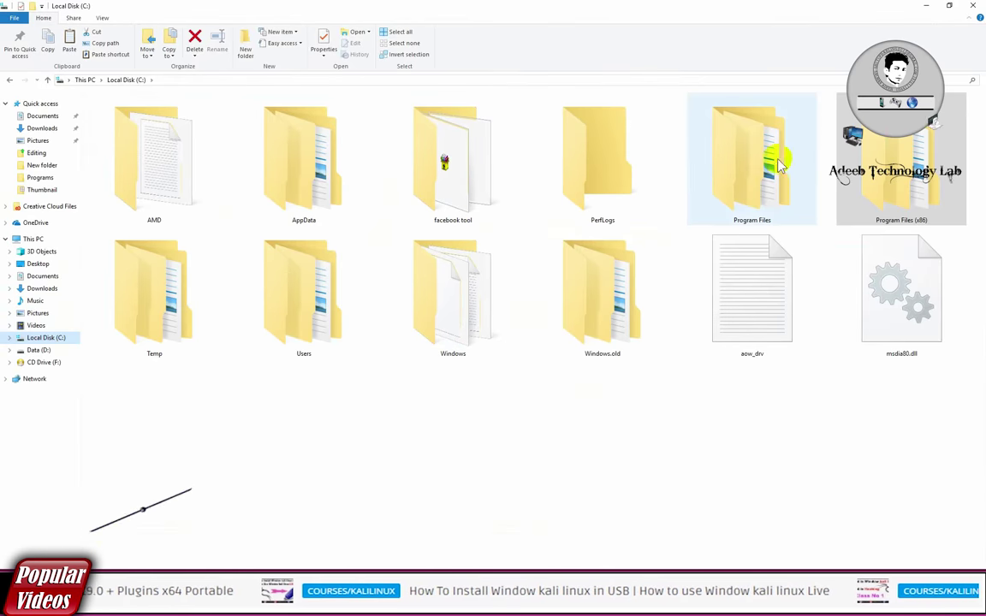
Navigate Program Files > Adobe > Adobe Photoshop CC 2019 > Plug-ins.
double_click(770, 154)
key(alt+Left)
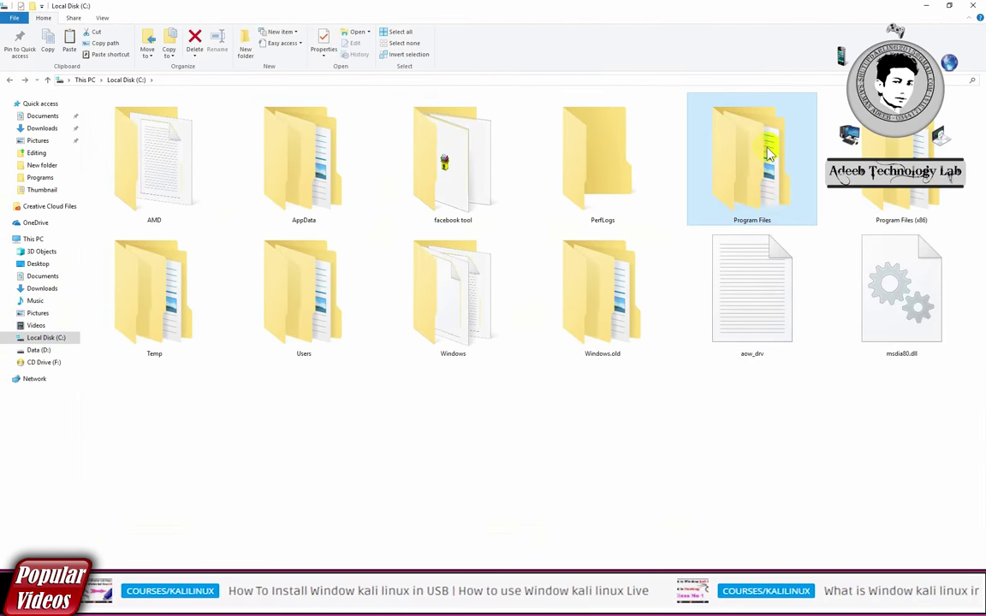
double_click(747, 225)
double_click(167, 175)
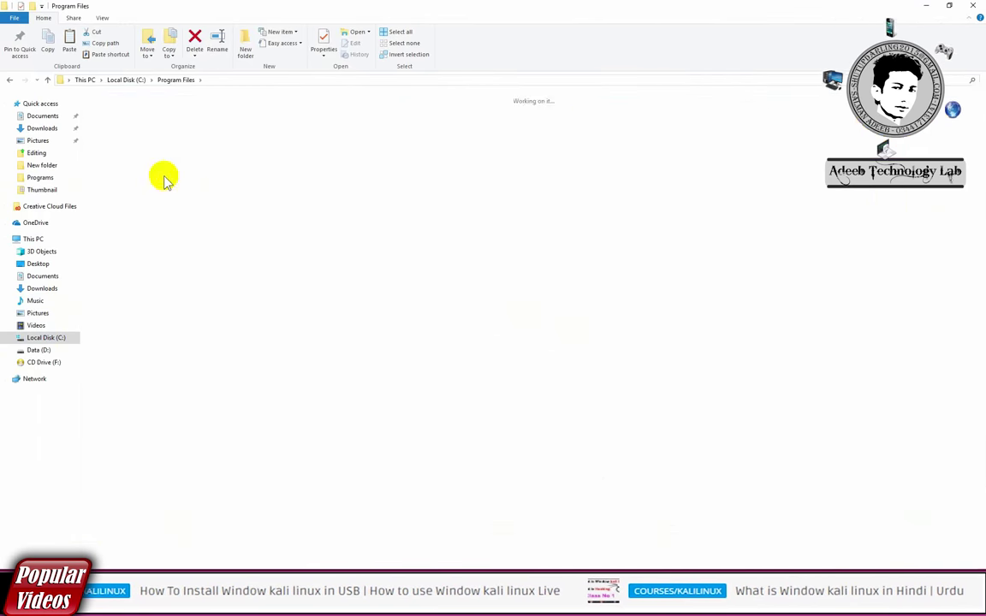
double_click(604, 435)
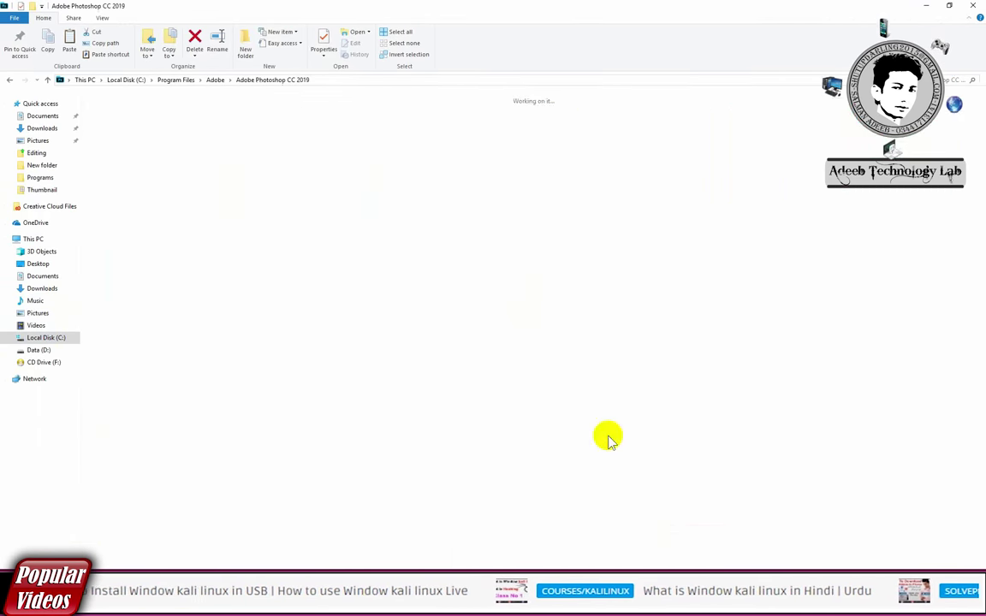
click(903, 227)
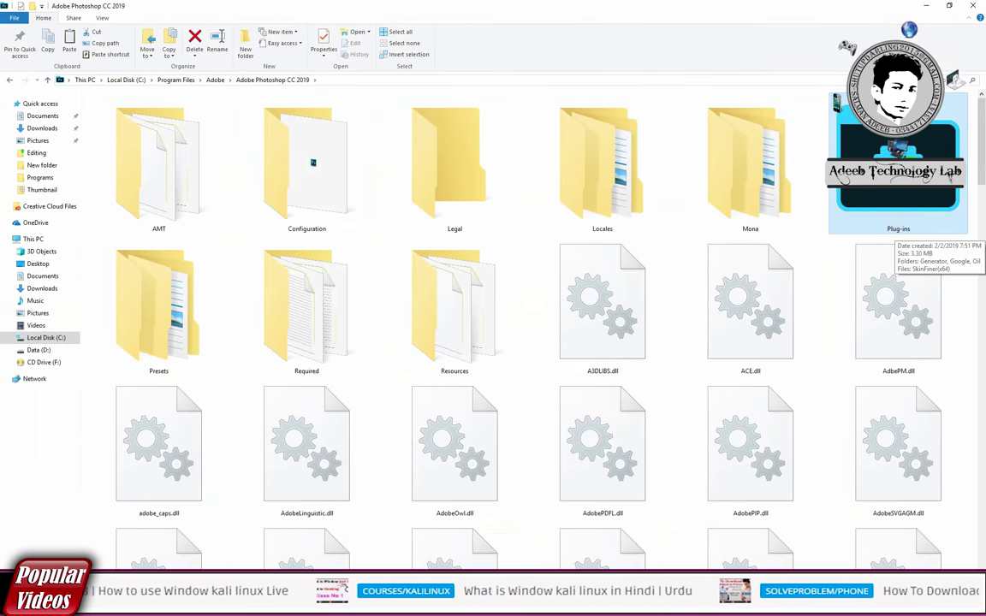
double_click(914, 178)
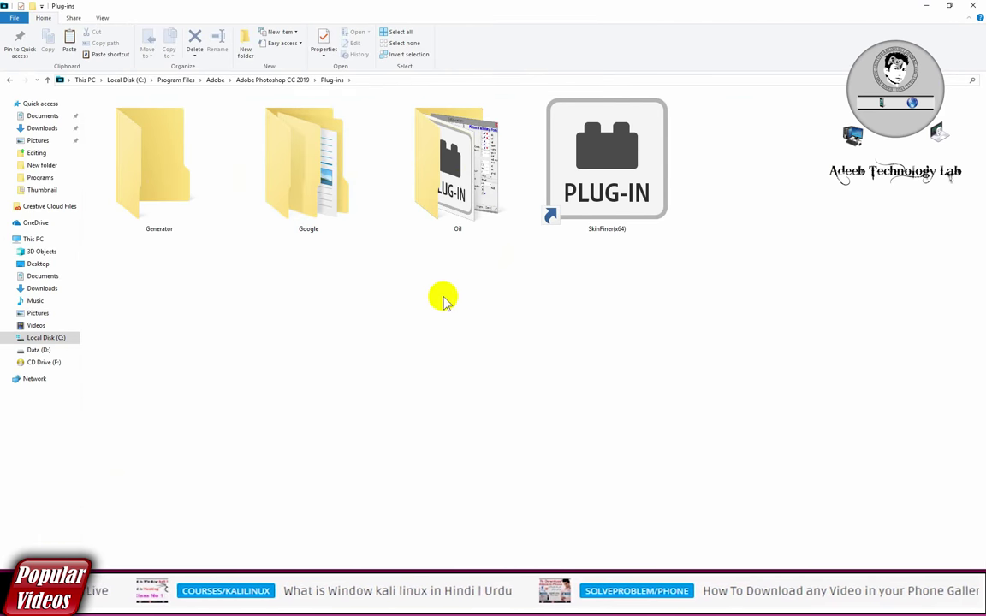
Paste the Imagenomic folder into Plug-ins with administrator permission and verify its contents.
right_click(399, 284)
click(423, 367)
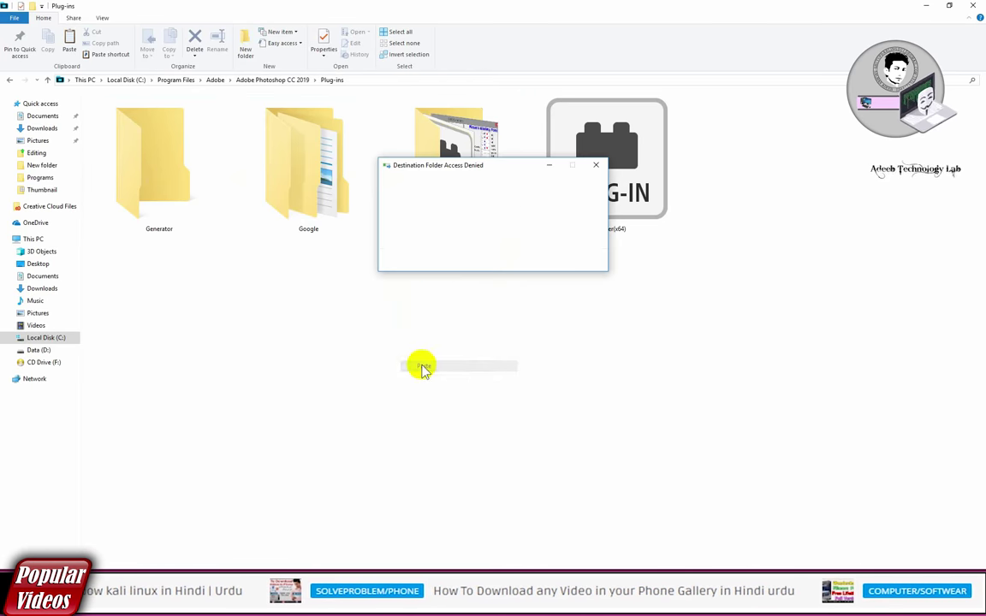
click(467, 235)
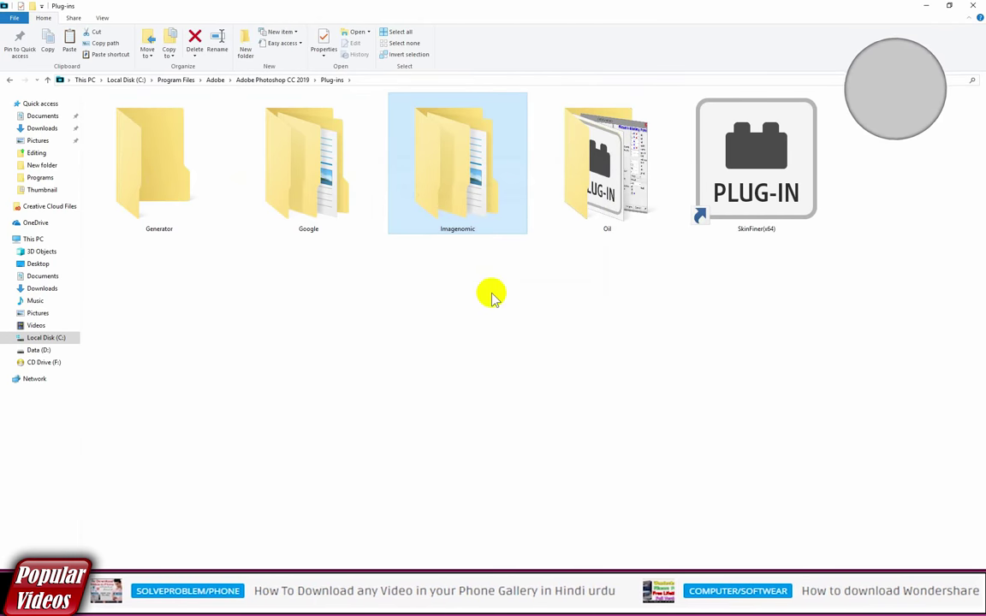
double_click(484, 145)
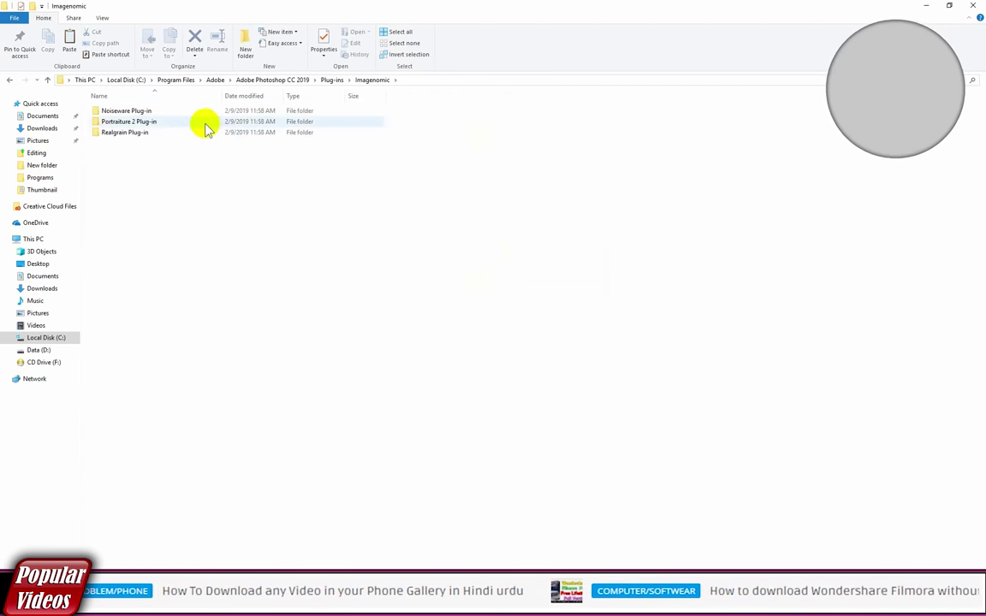
ctrl+scroll(253, 213, up, 2)
ctrl+scroll(254, 214, up, 1)
ctrl+scroll(253, 213, up, 1)
ctrl+scroll(253, 214, up, 1)
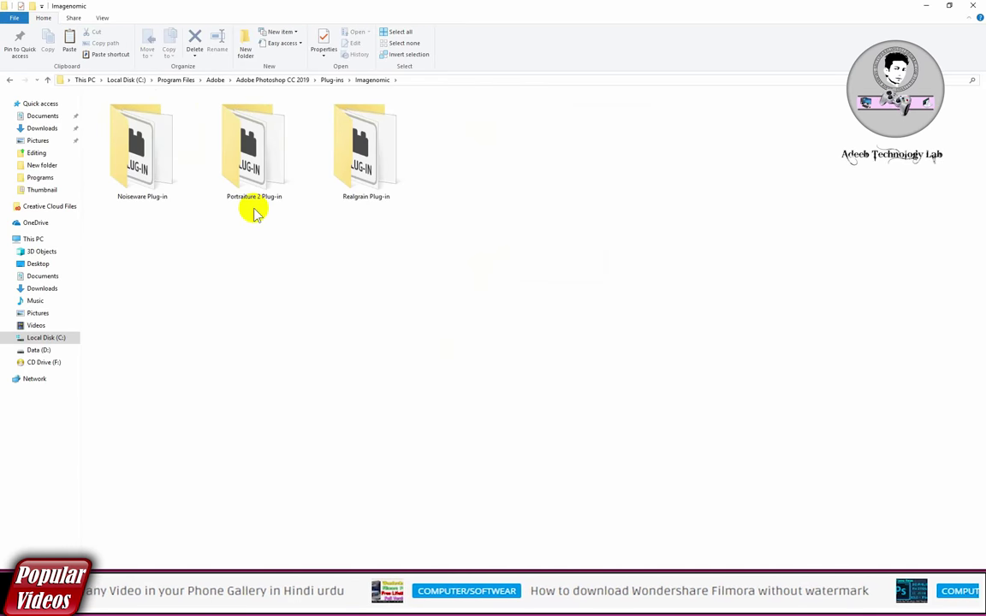
ctrl+scroll(254, 213, up, 1)
key(alt+Up)
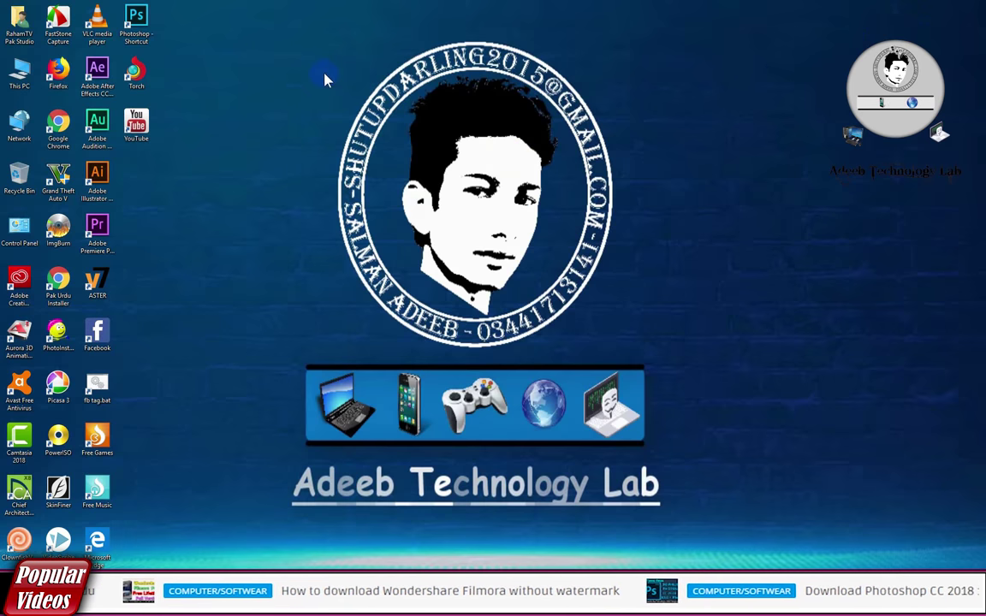
Refresh the desktop and launch Photoshop from its shortcut.
right_click(326, 80)
click(353, 121)
double_click(136, 24)
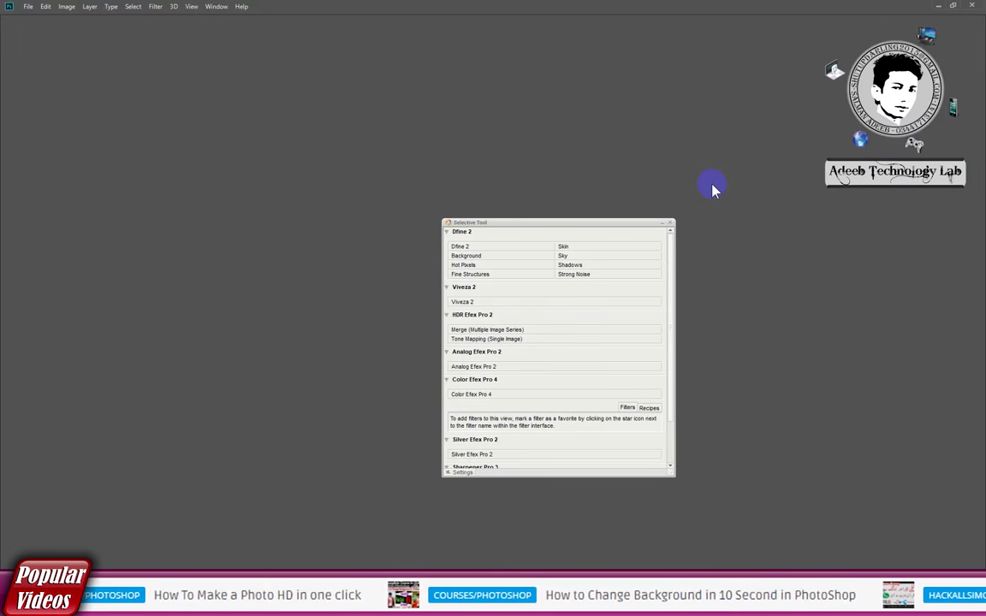
Open IMG_9775.JPG from Recent, zoom in, and show the Filter > Imagenomic submenu.
click(669, 223)
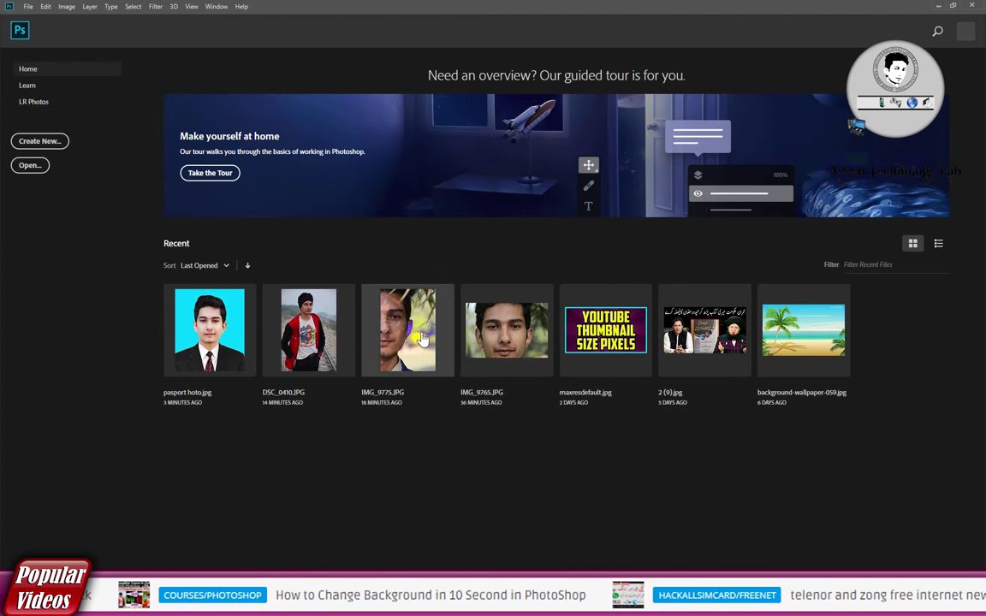
click(432, 391)
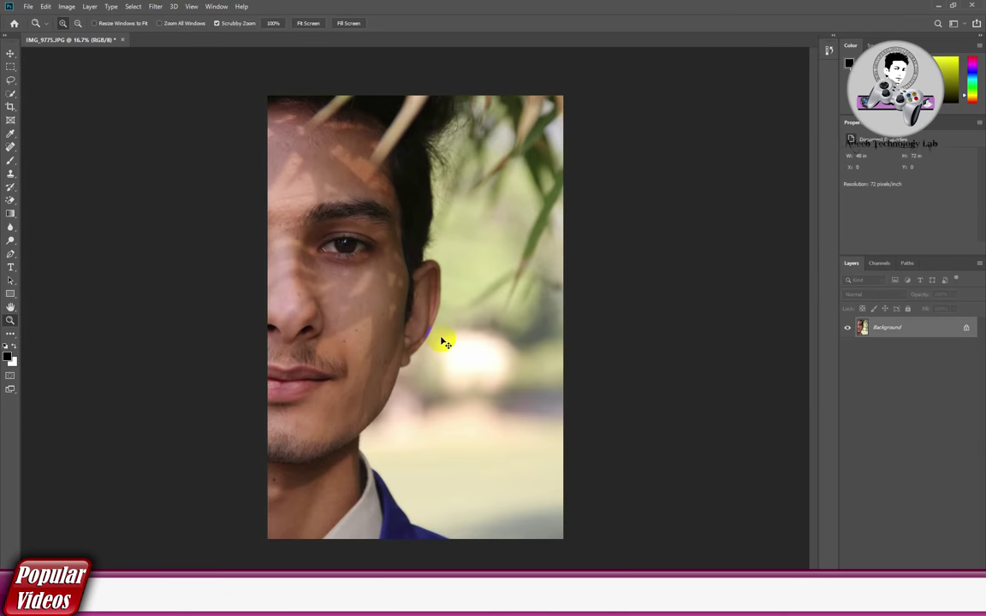
drag(445, 342, 574, 314)
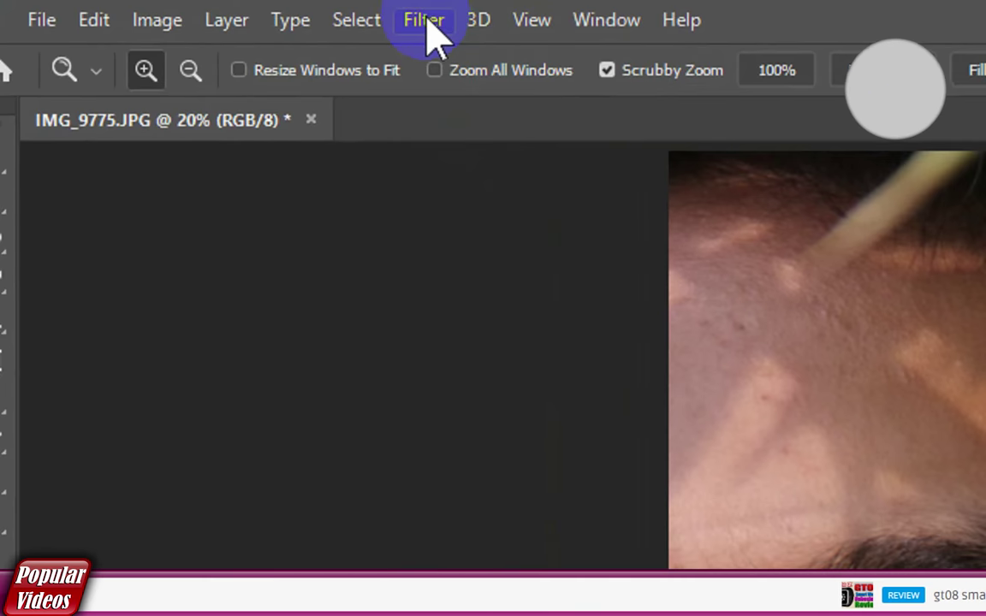
click(155, 7)
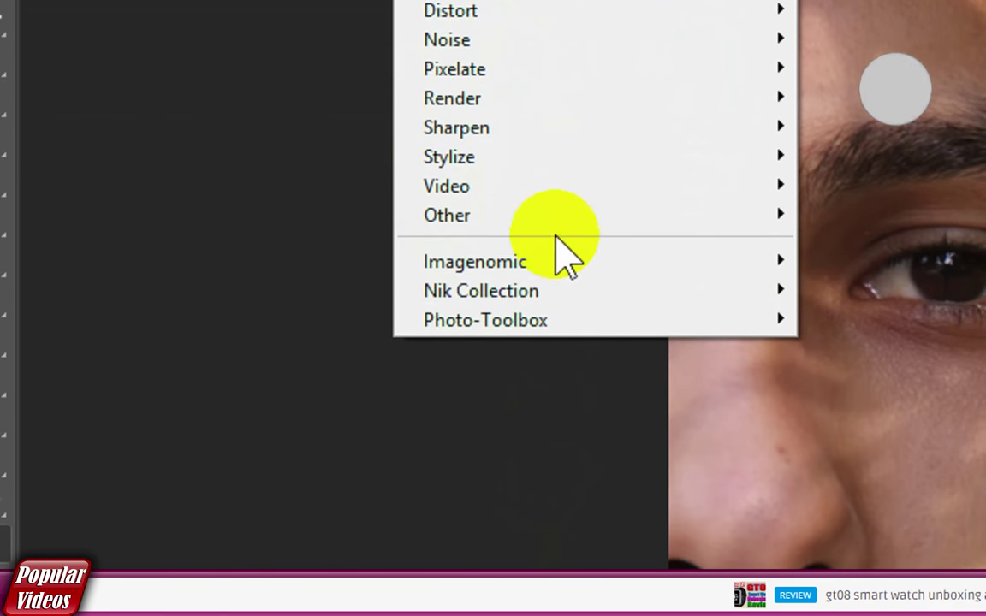
mouse_move(173, 226)
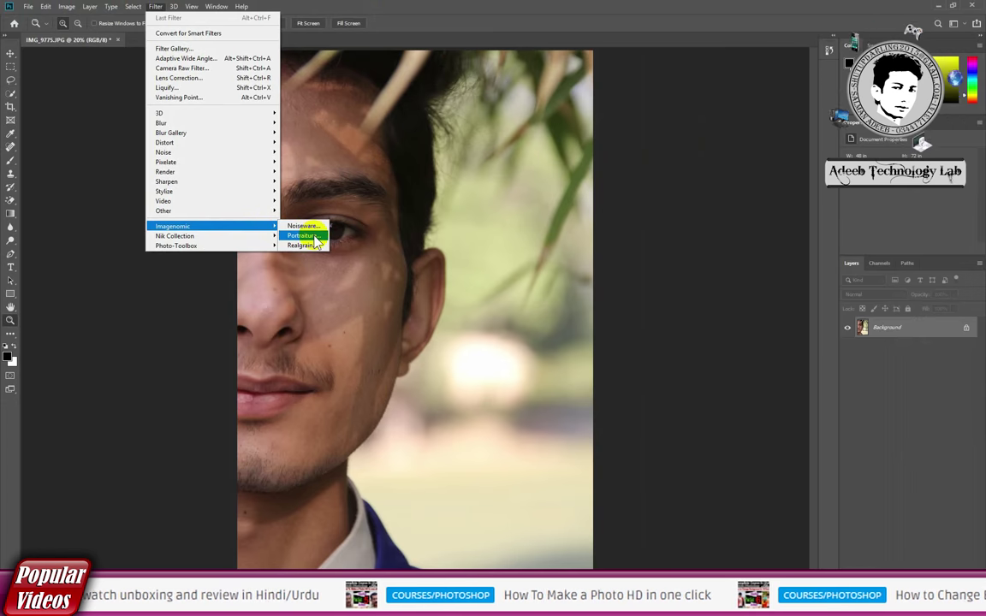
Launch Portraiture, accept the Imagenomic licence, and dismiss the About notice.
click(315, 239)
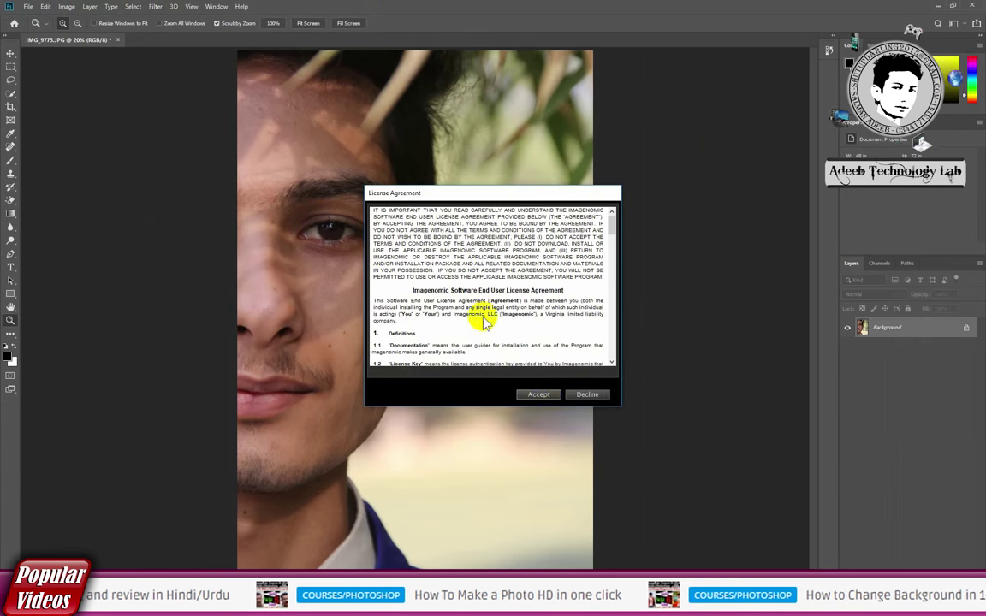
click(539, 396)
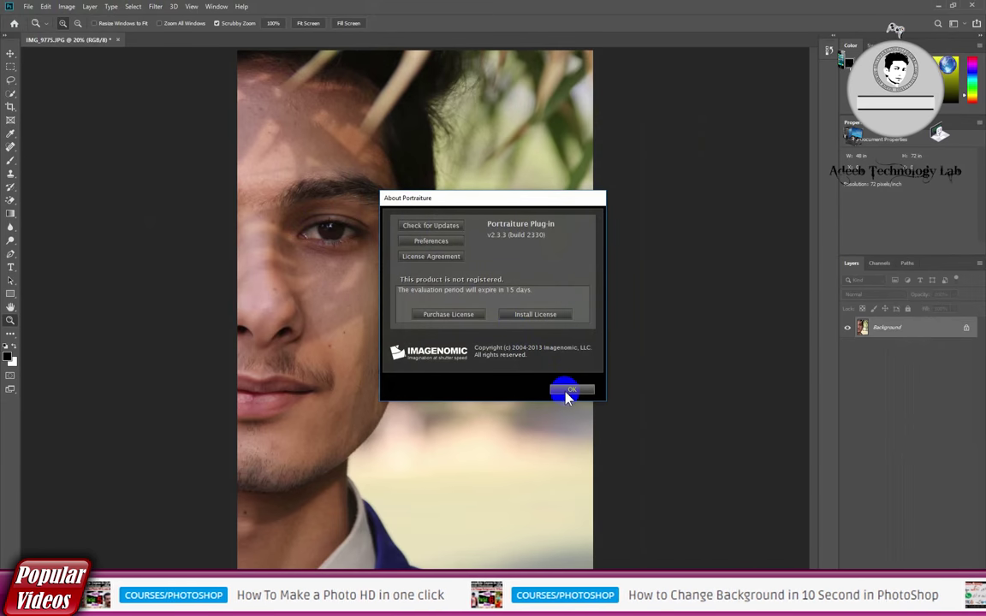
click(568, 394)
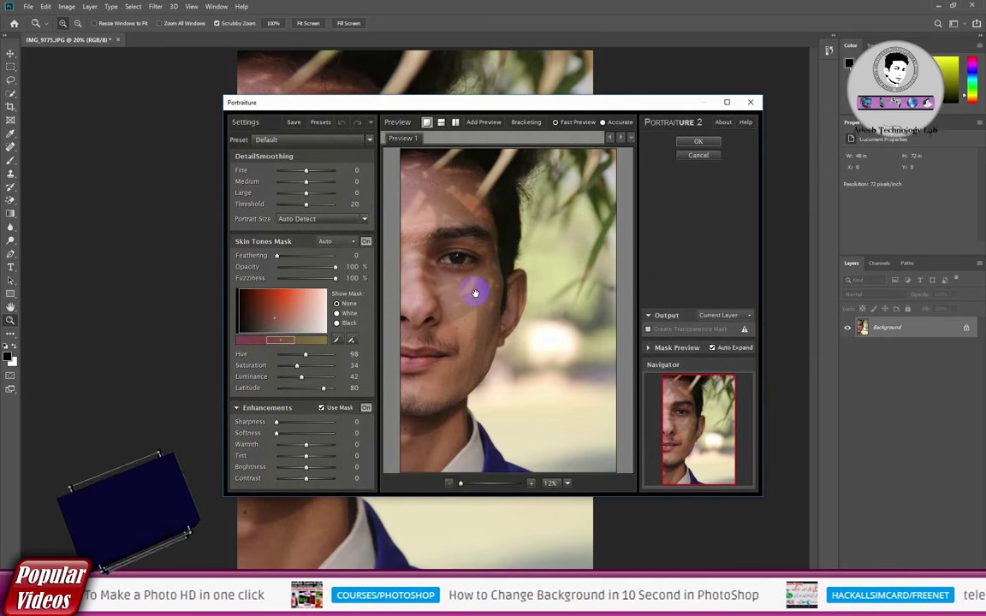
scroll(473, 294, up, 1)
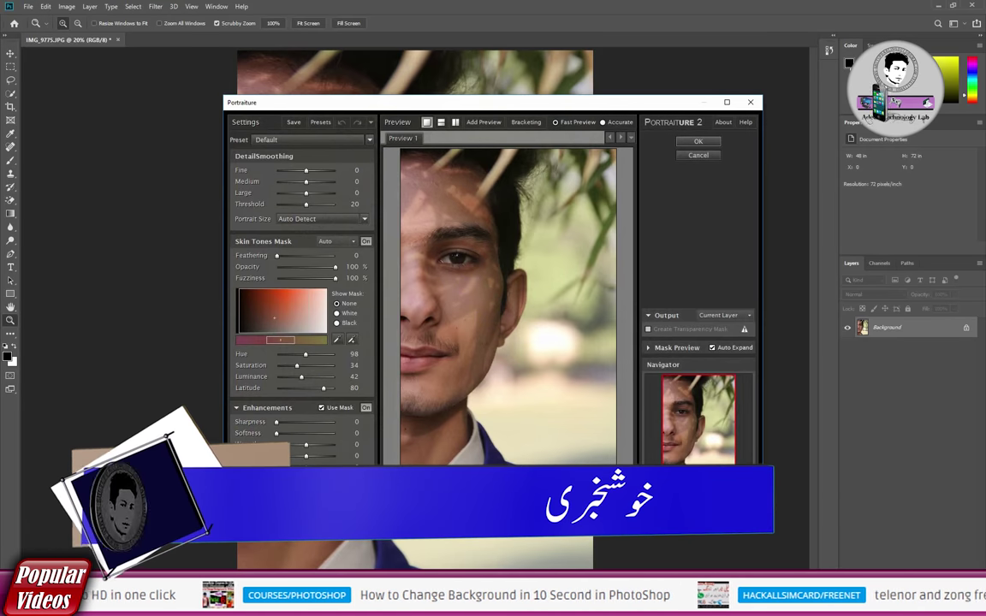
scroll(453, 367, up, 1)
scroll(516, 344, up, 1)
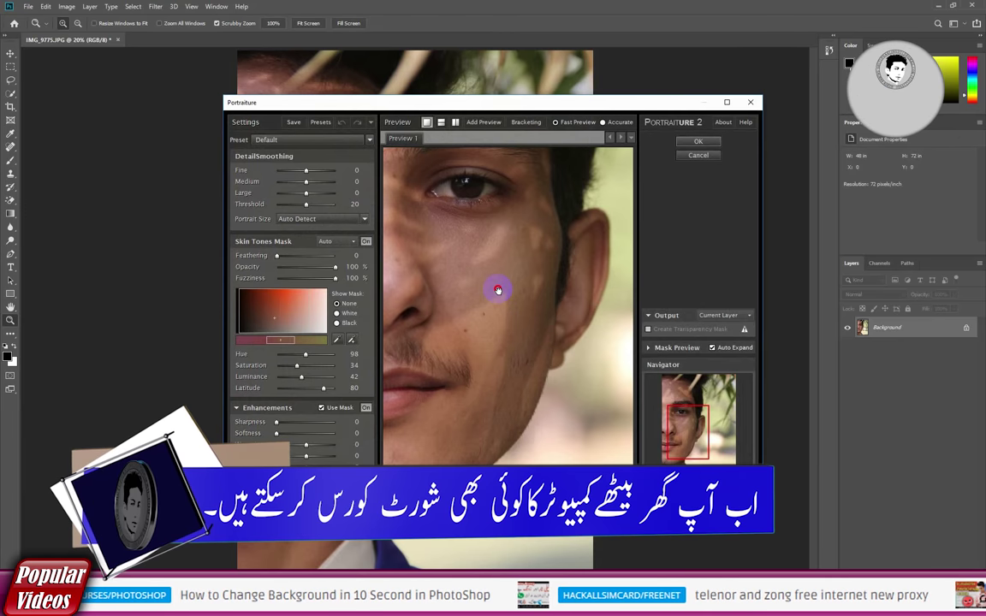
Preview the Enhance: High Key, Smoothing: High and Smoothing: Medium presets against the original.
click(321, 140)
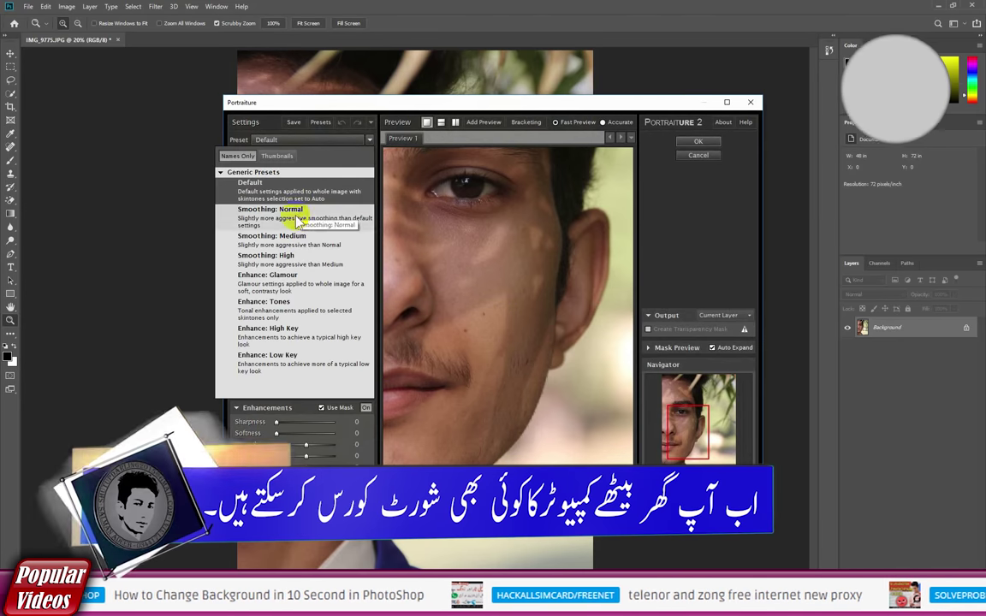
click(289, 339)
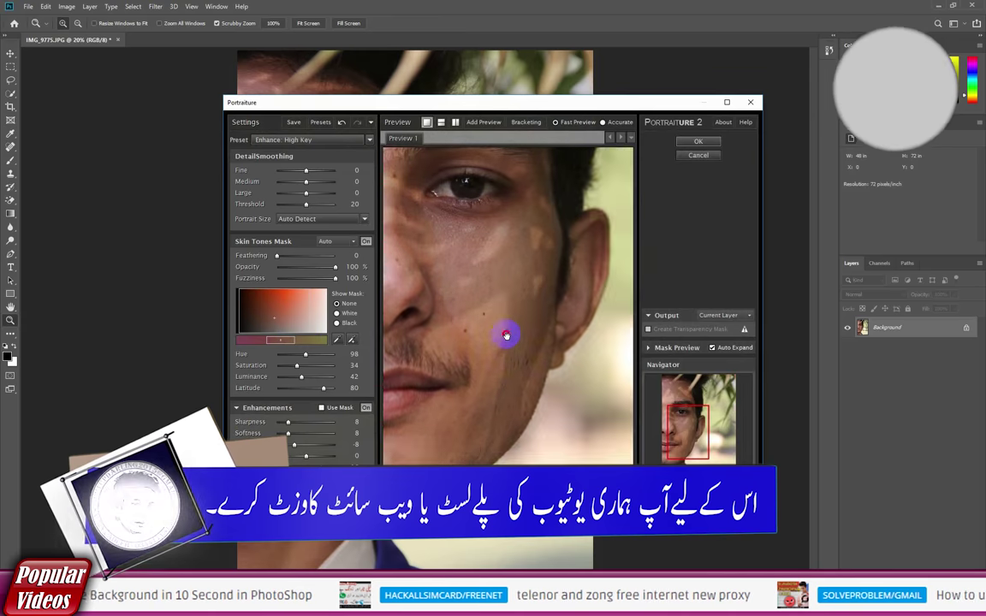
click(506, 335)
click(299, 142)
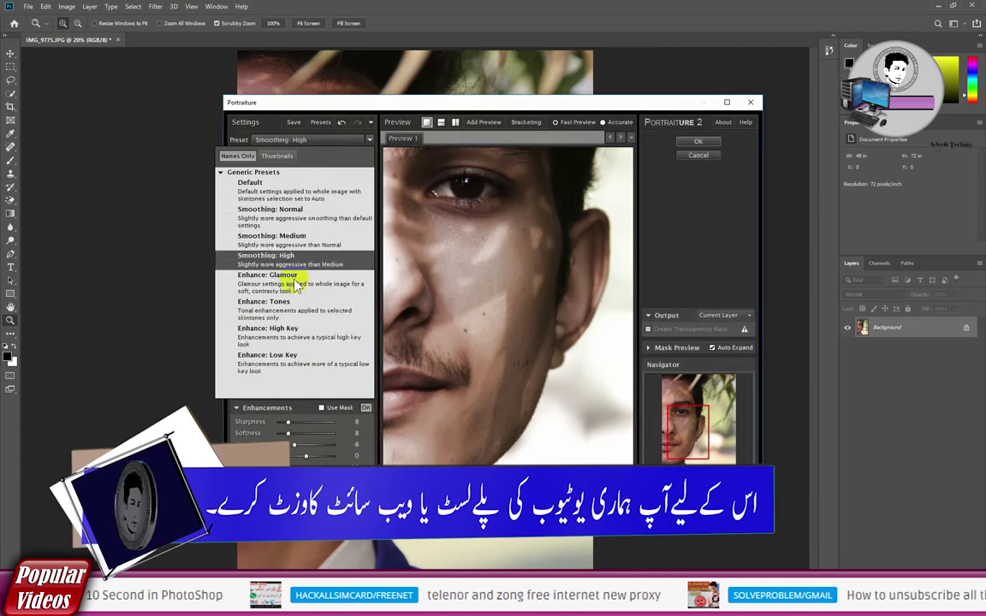
click(287, 255)
click(318, 140)
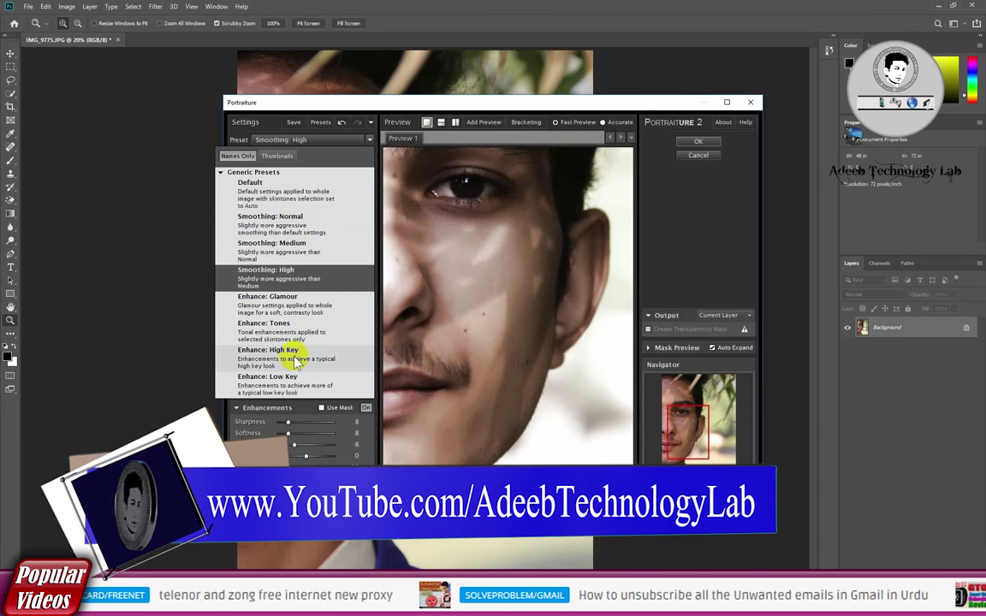
click(283, 249)
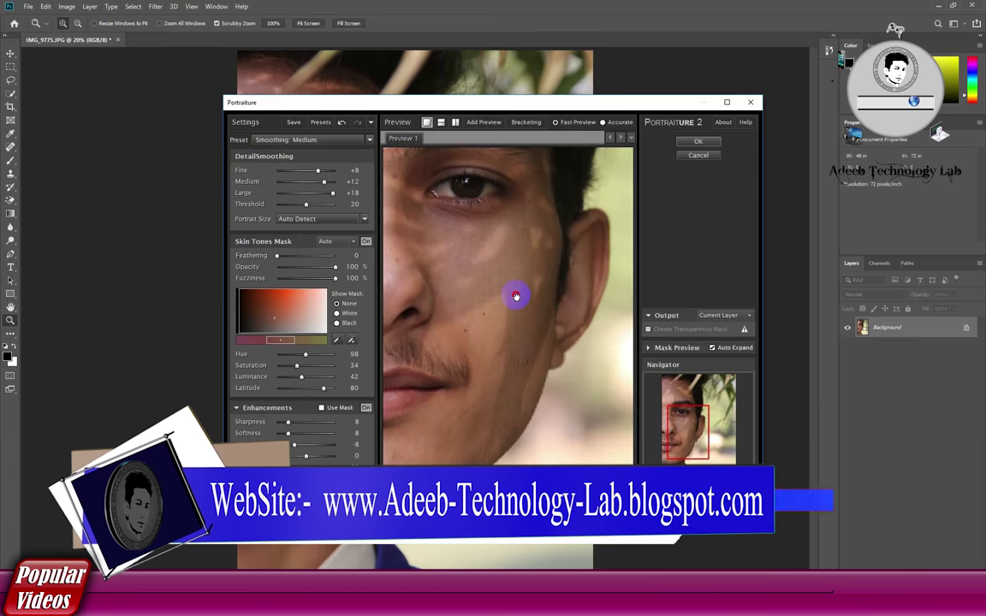
click(515, 296)
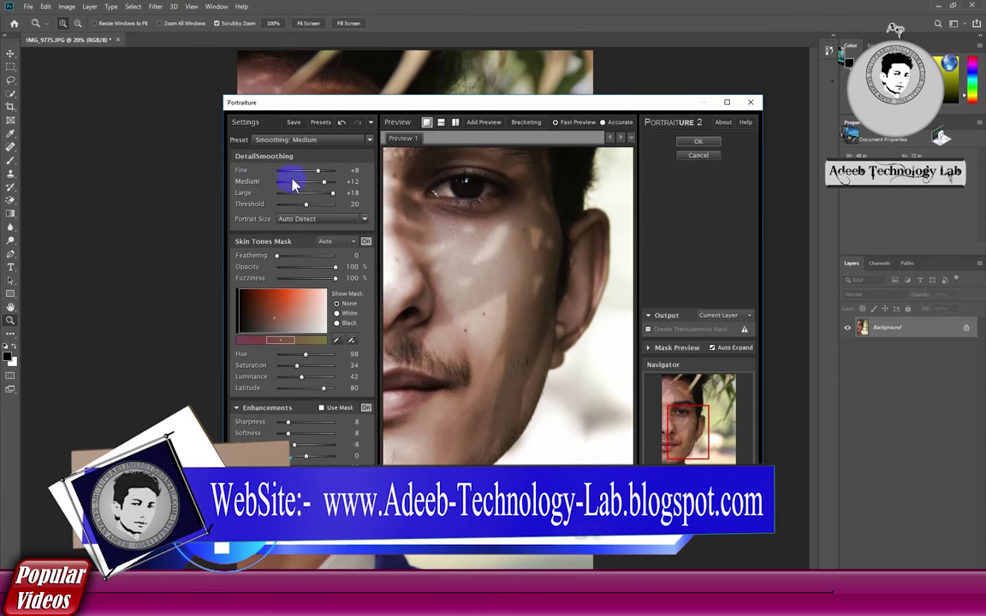
Try Enhance: Glamour and Smoothing: Normal, then apply the Smoothing: High preset.
click(308, 140)
click(287, 293)
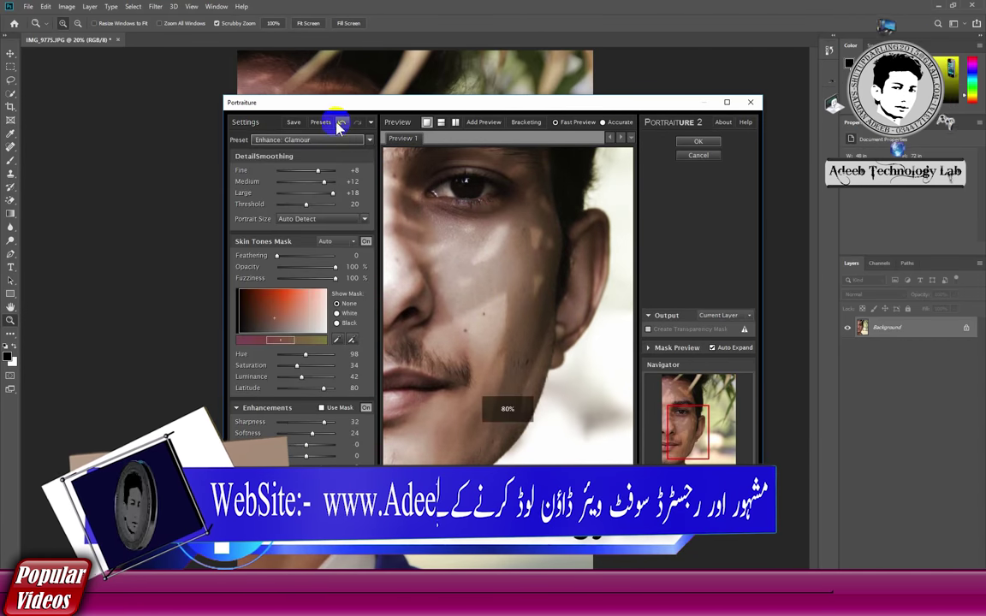
click(341, 124)
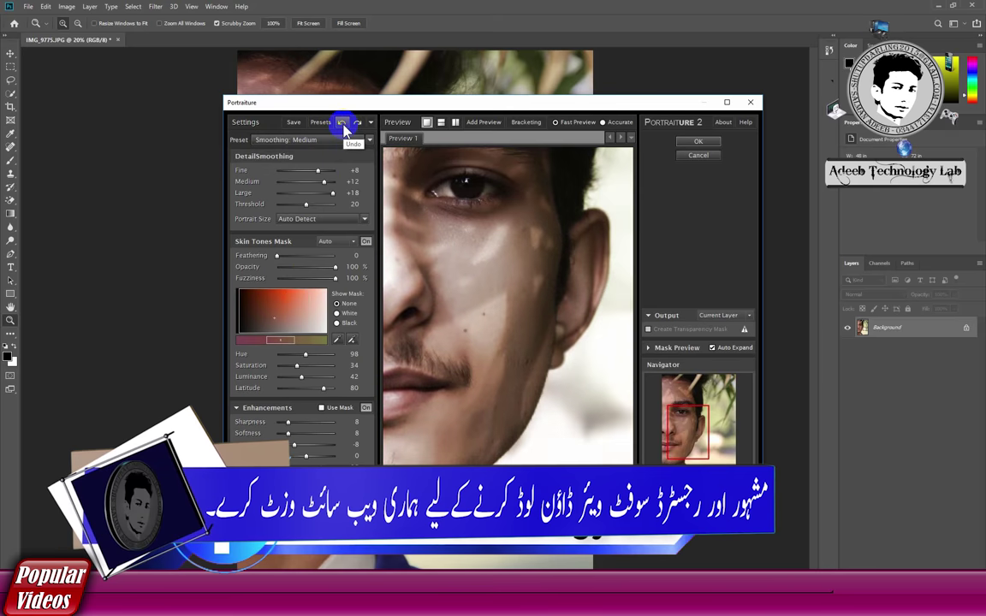
click(325, 141)
click(291, 219)
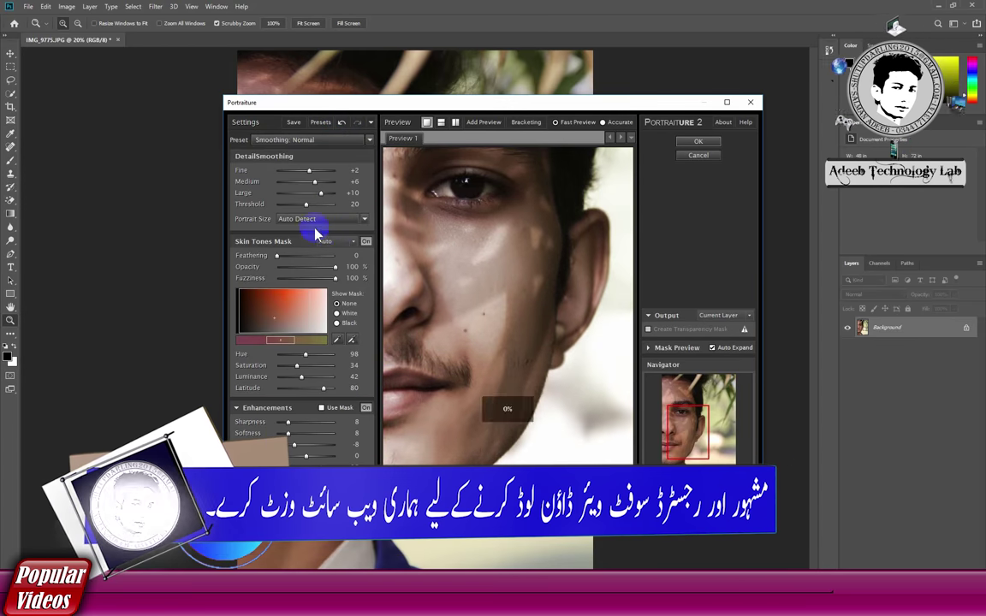
click(328, 146)
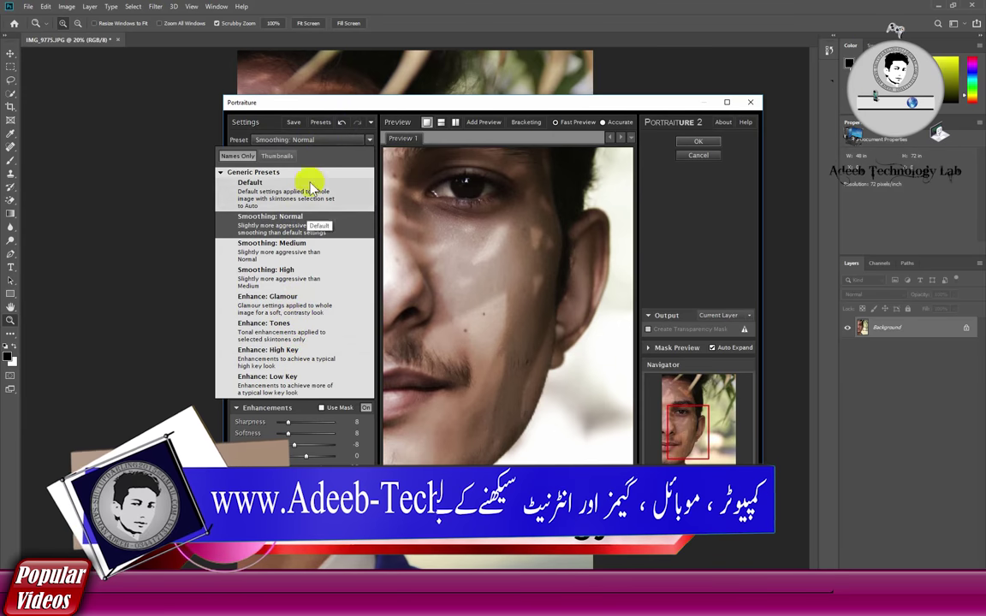
click(342, 123)
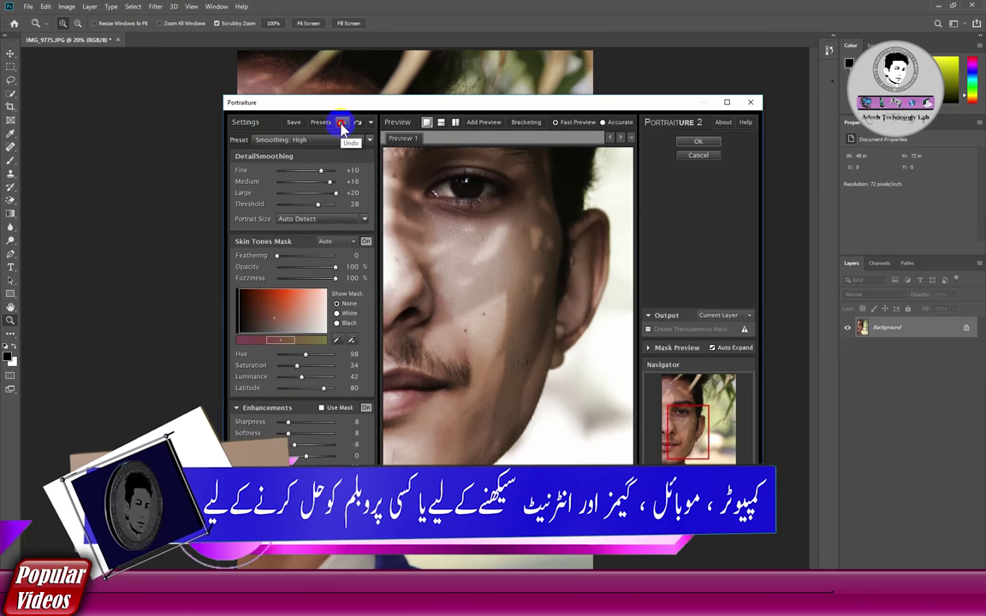
click(322, 141)
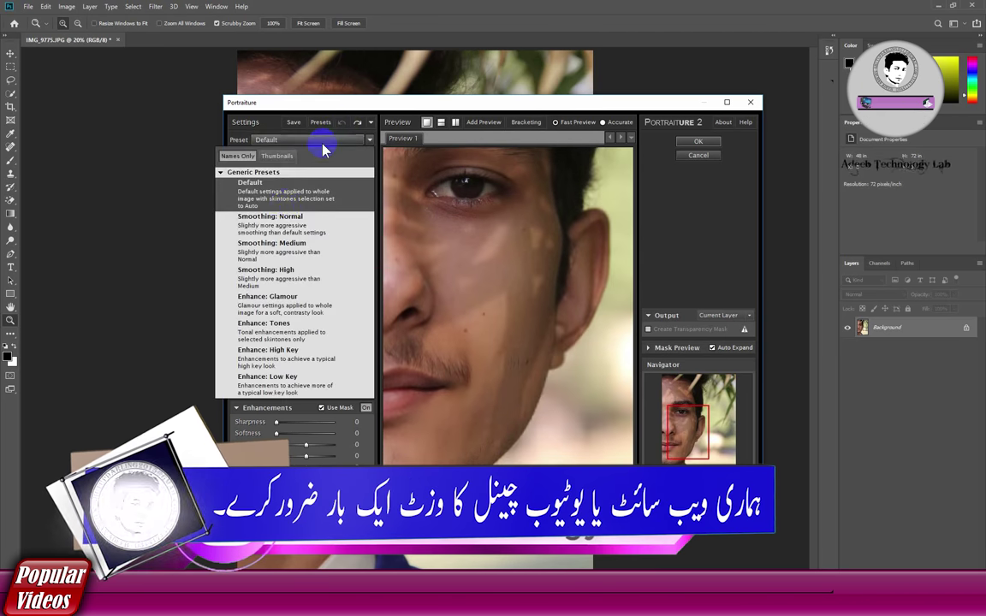
click(287, 276)
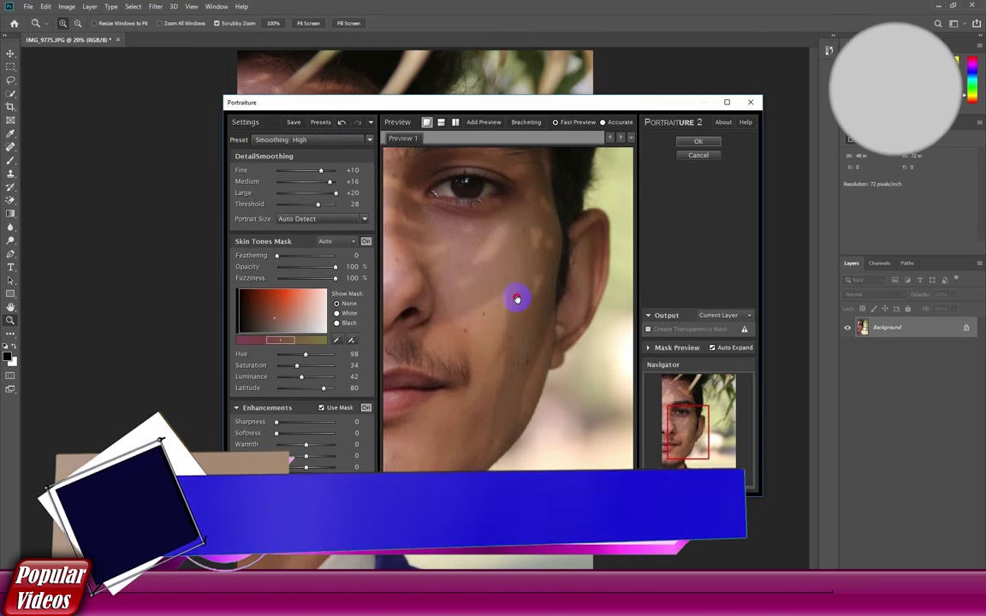
click(699, 143)
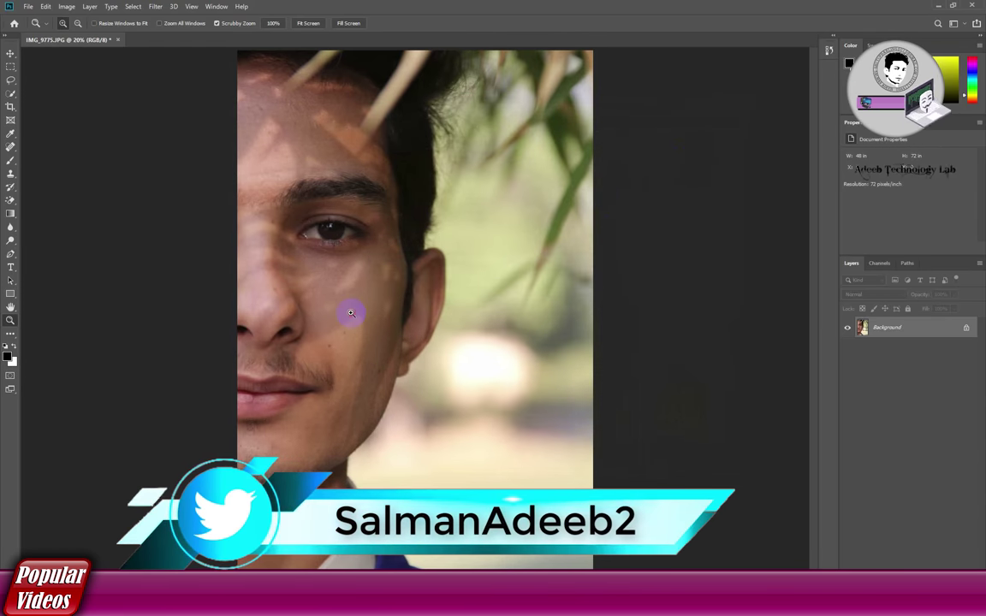
Zoom the canvas to 25% and minimize Photoshop to the desktop.
key(ctrl+plus)
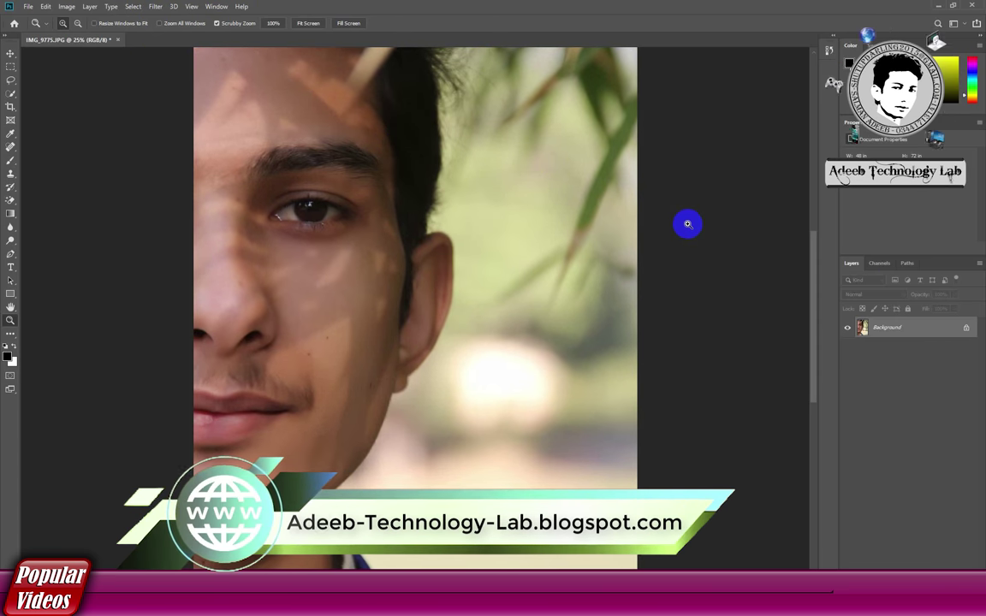
click(939, 6)
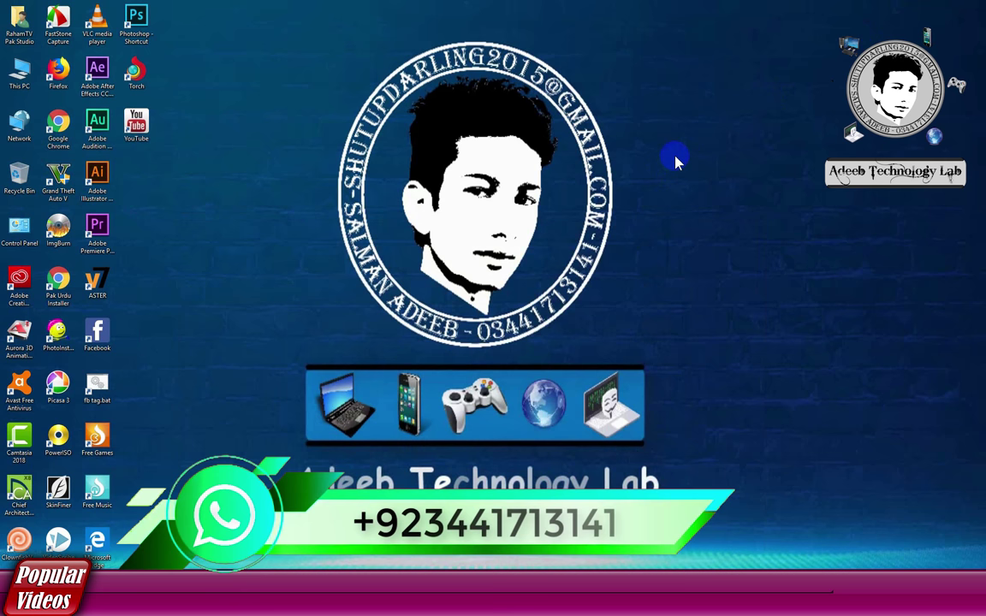